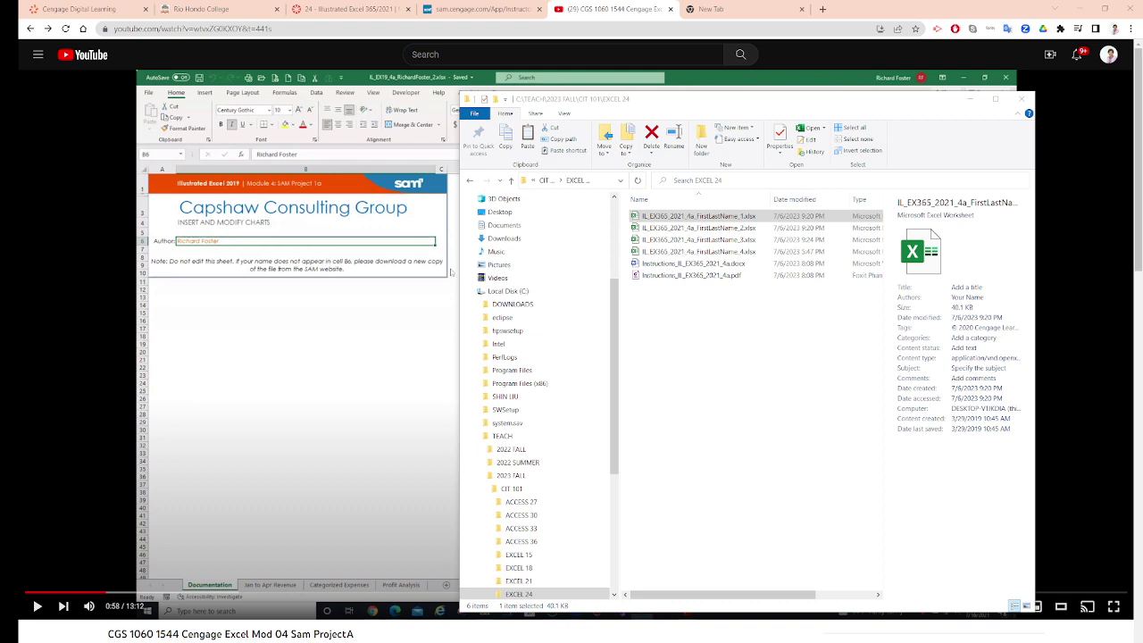
Select IL_EX365_2021_4a_FirstLastName_2.xlsx in the EXCEL 24 folder.
{"action": "left_click", "coordinate": [713, 227]}
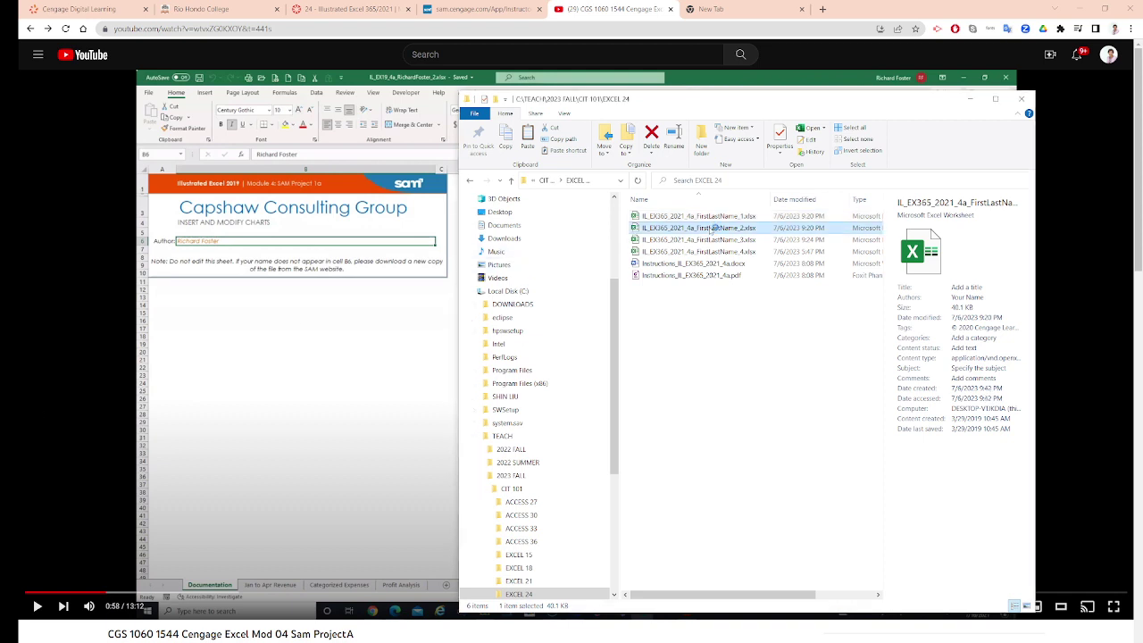
Open the _2 project workbook in Excel, go to the revenue chart sheet, and select the chart title.
{"action": "double_click", "coordinate": [713, 228]}
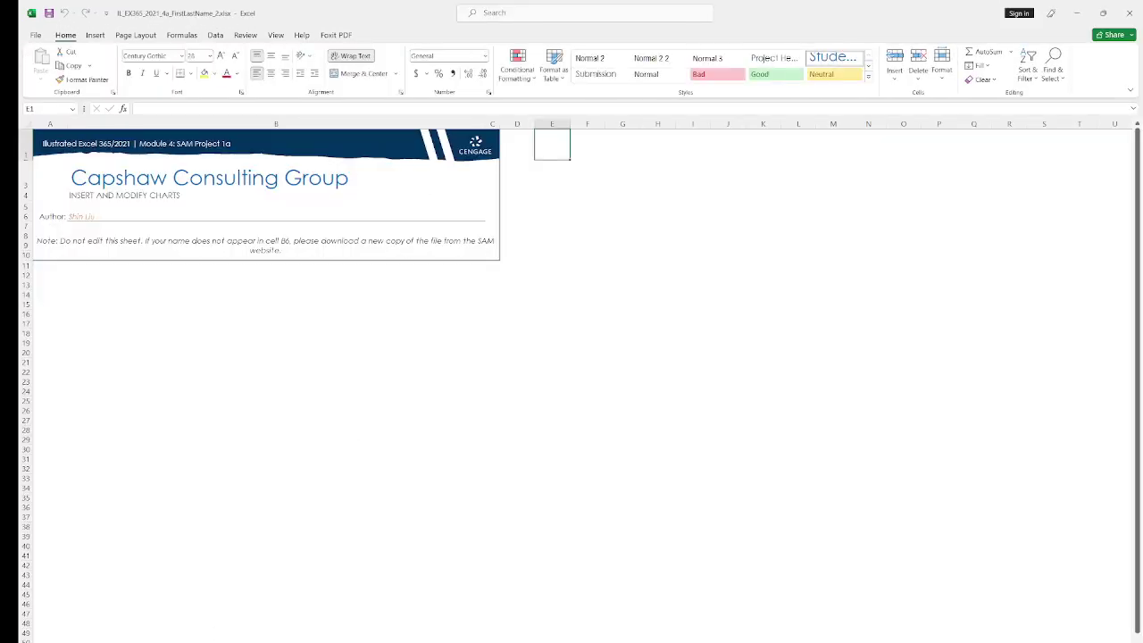
{"action": "key", "text": "ctrl+Page_Down"}
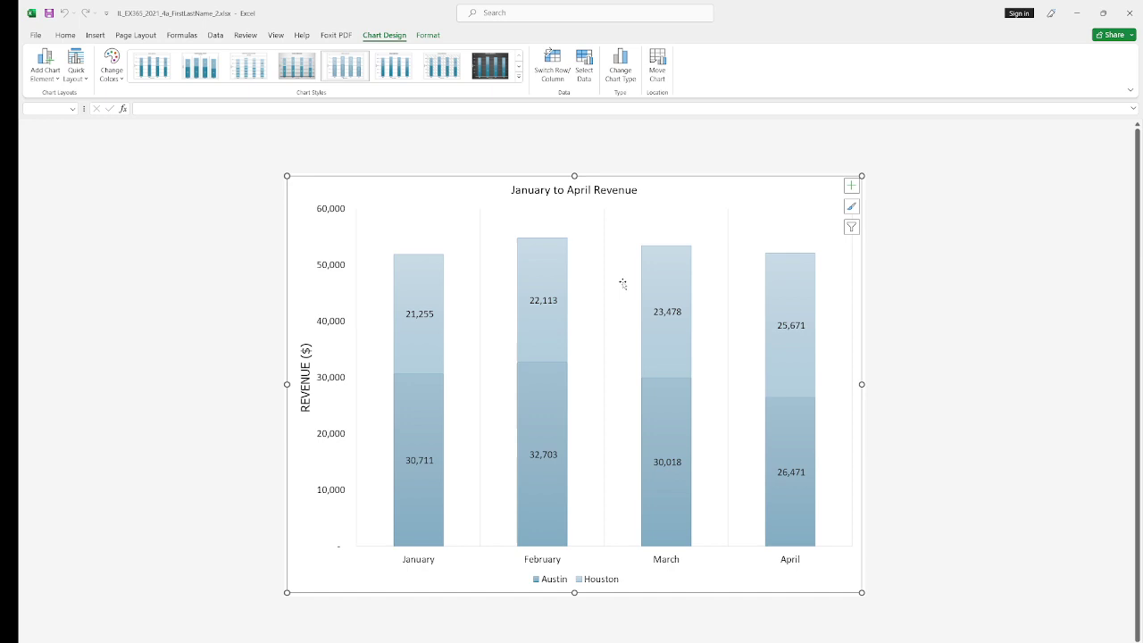
{"action": "left_click", "coordinate": [571, 191]}
Outline the January to April Revenue title with a solid Blue, Accent 6 border.
{"action": "right_click", "coordinate": [605, 188]}
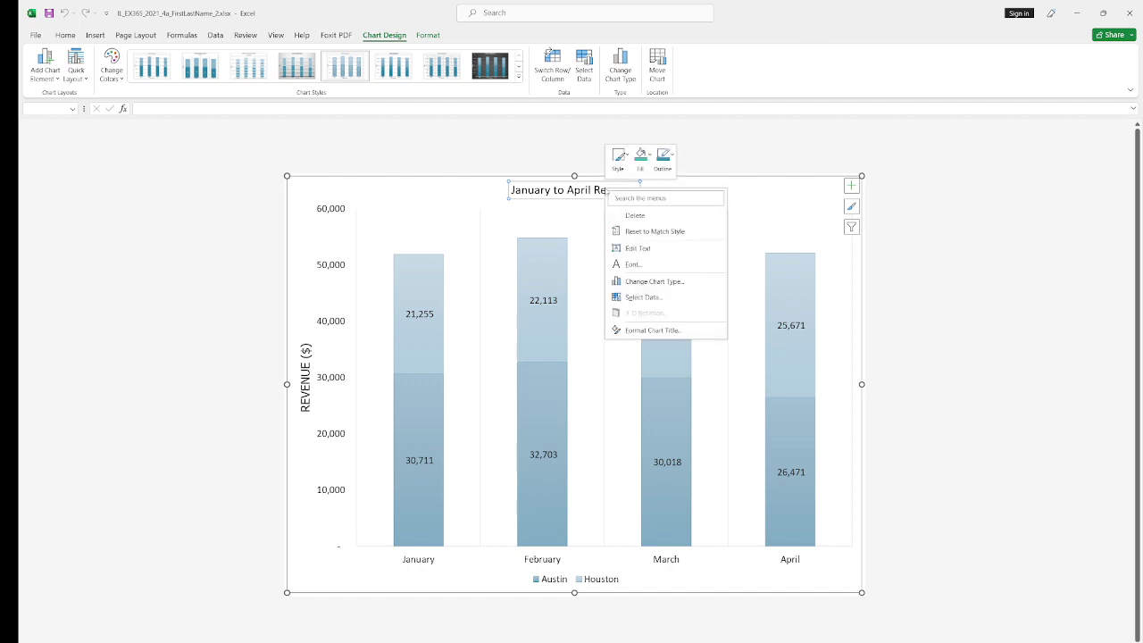
{"action": "left_click", "coordinate": [666, 331]}
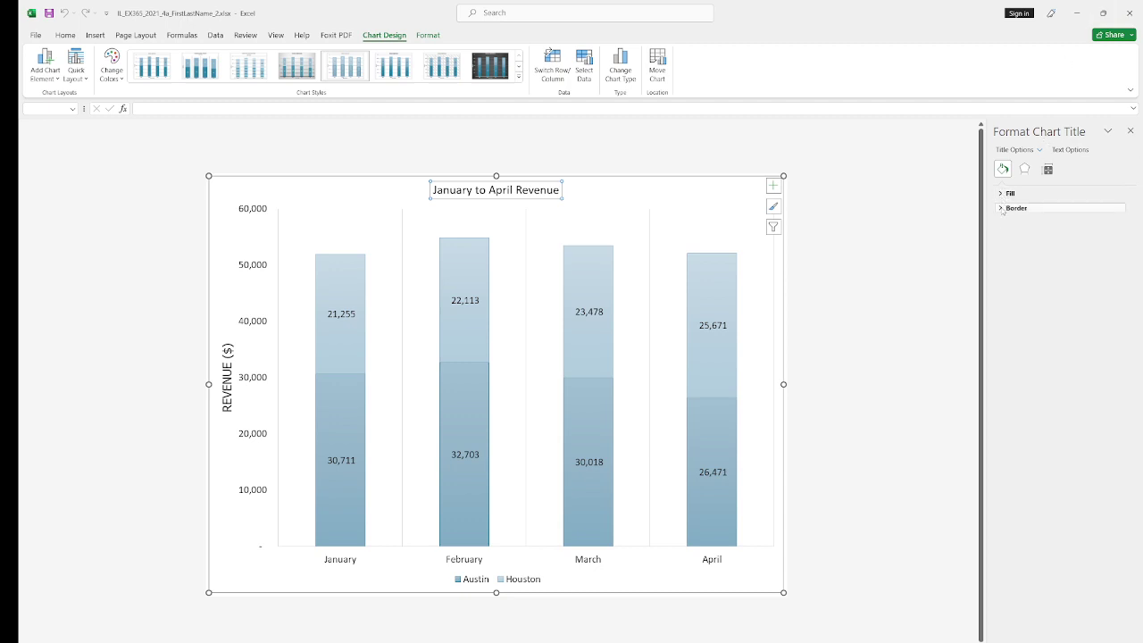
{"action": "left_click", "coordinate": [1001, 208]}
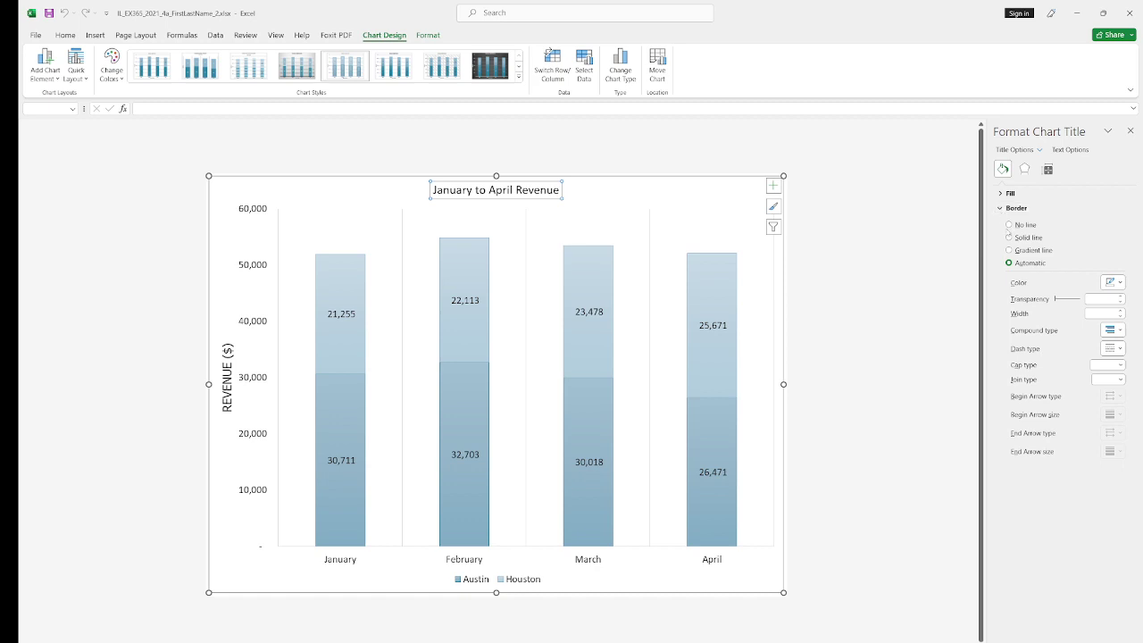
{"action": "left_click", "coordinate": [1009, 237]}
{"action": "left_click", "coordinate": [1118, 282]}
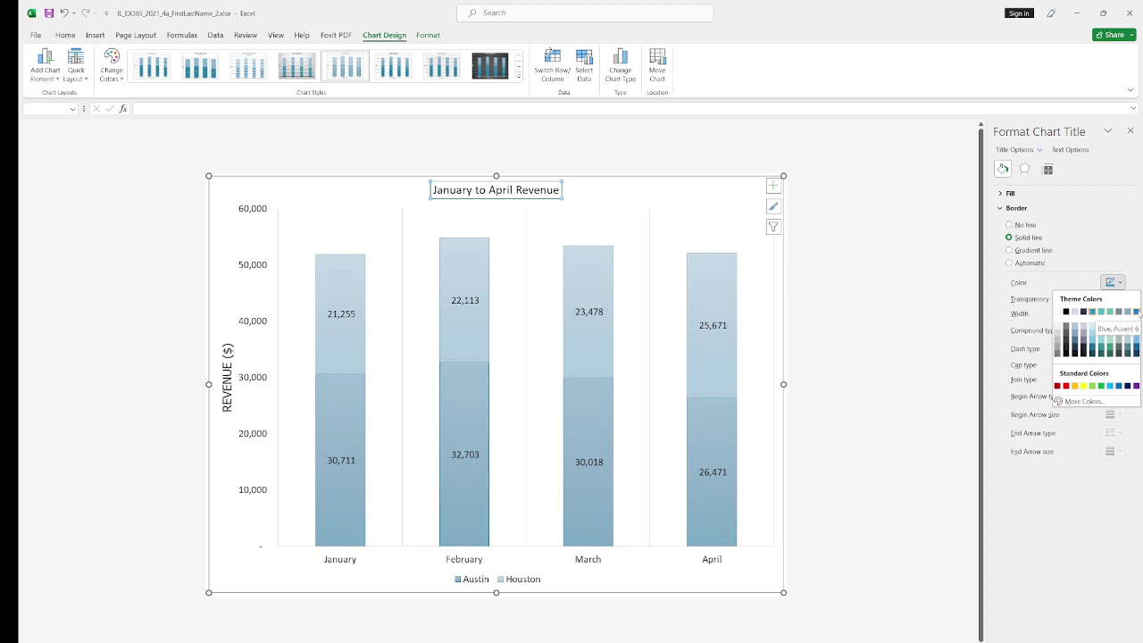
{"action": "left_click", "coordinate": [1138, 310]}
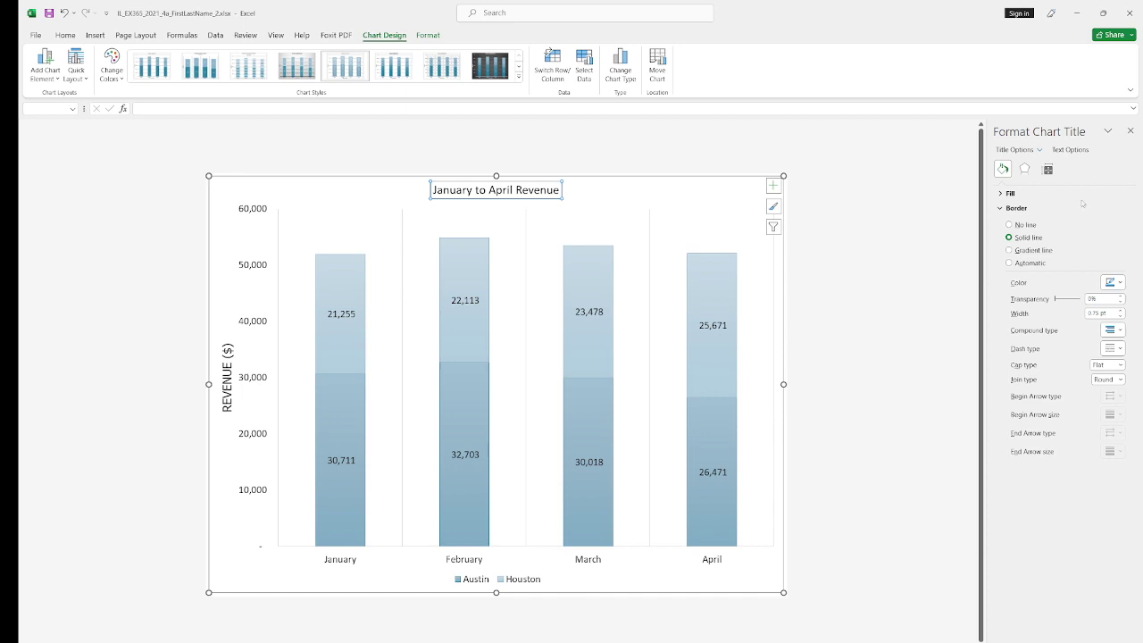
Apply the Outer Offset: Center shadow preset to the revenue chart title.
{"action": "left_click", "coordinate": [1026, 168]}
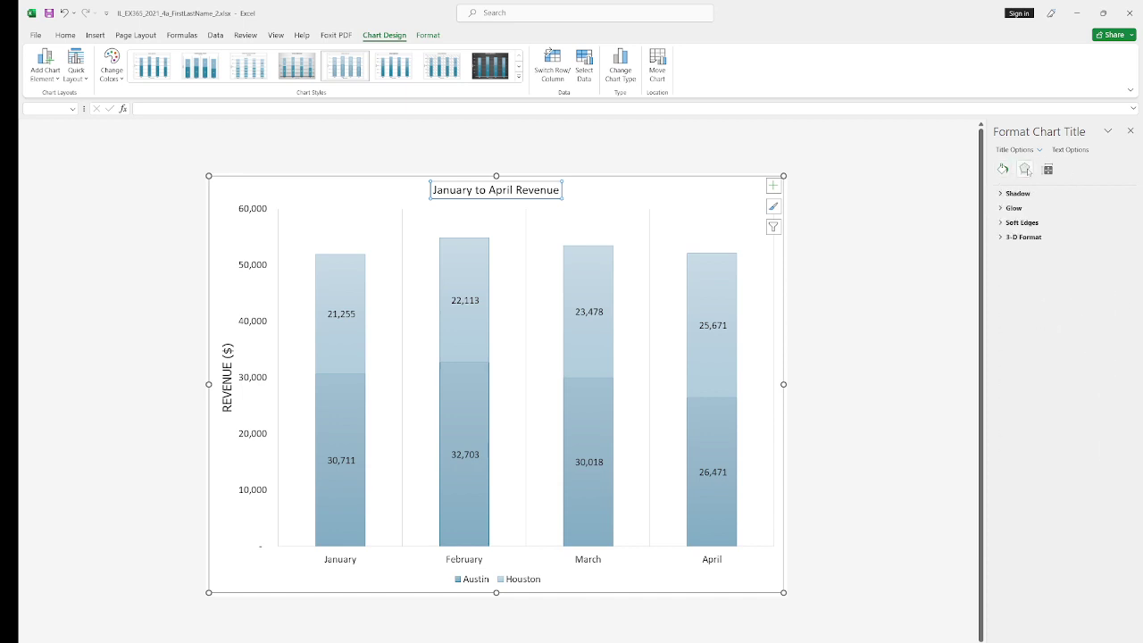
{"action": "left_click", "coordinate": [1020, 193]}
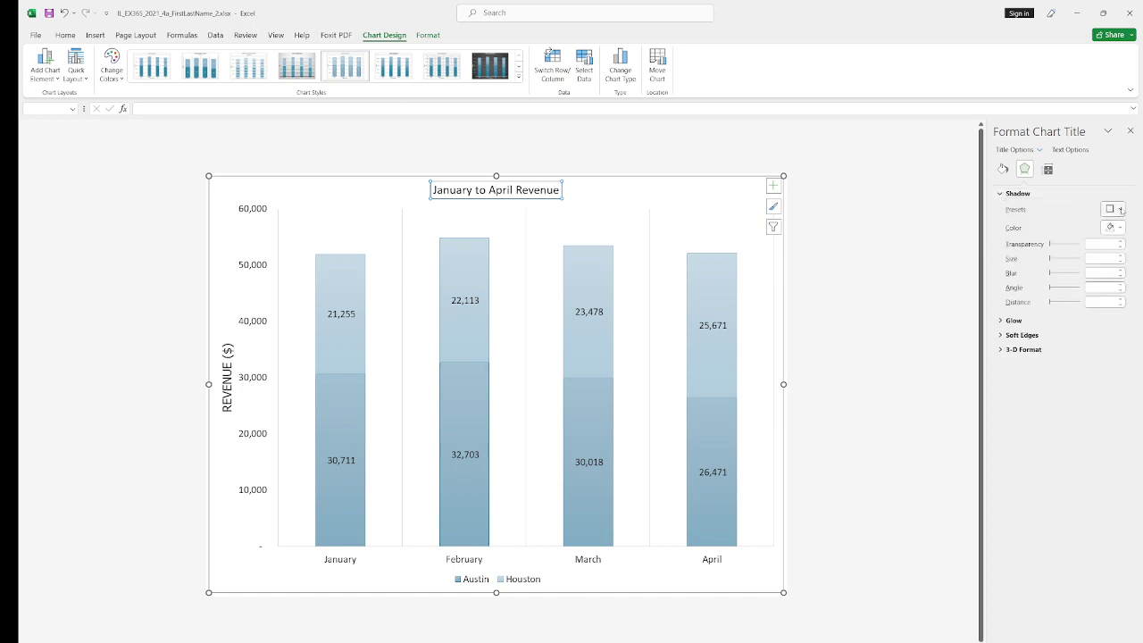
{"action": "left_click", "coordinate": [1120, 209]}
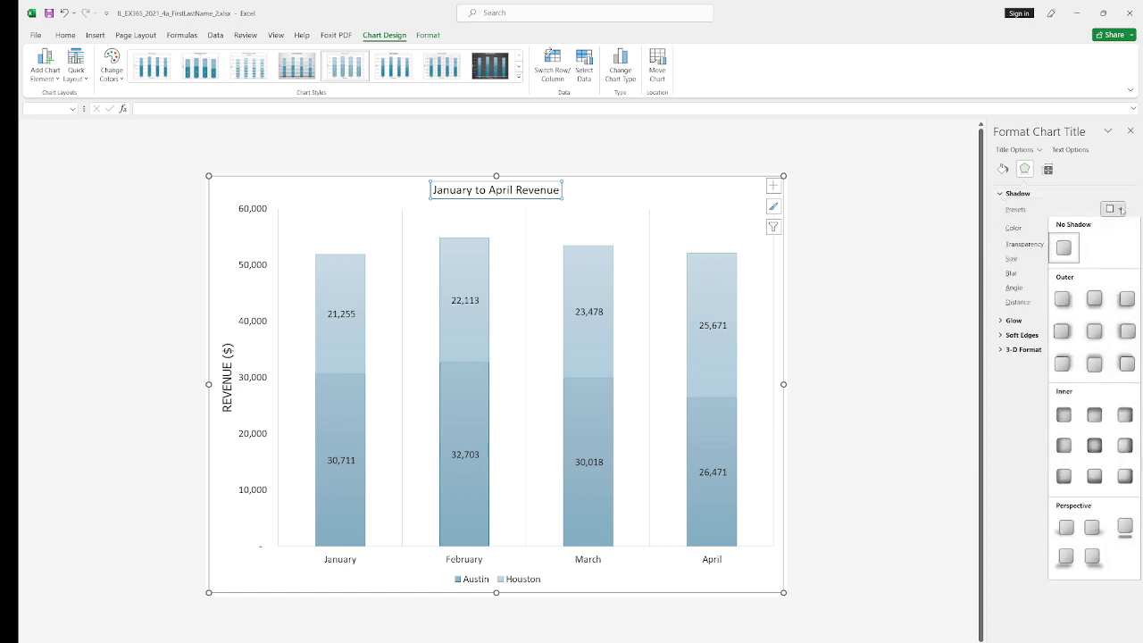
{"action": "left_click", "coordinate": [1095, 332]}
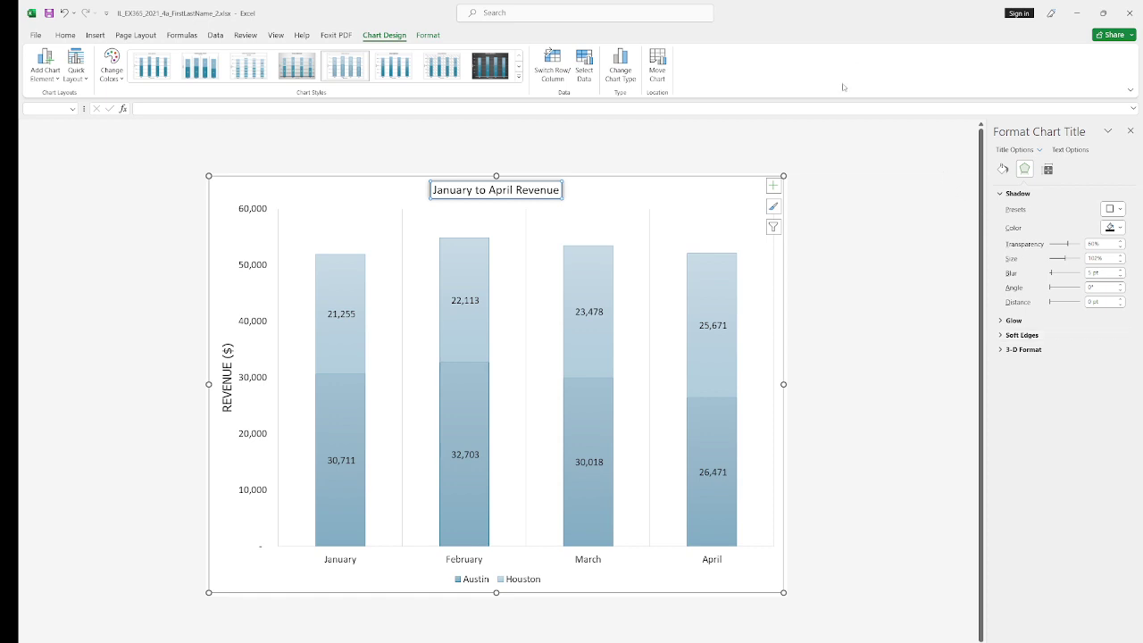
Replace the primary major vertical gridlines with primary major horizontal gridlines on the revenue chart.
{"action": "left_click", "coordinate": [775, 187]}
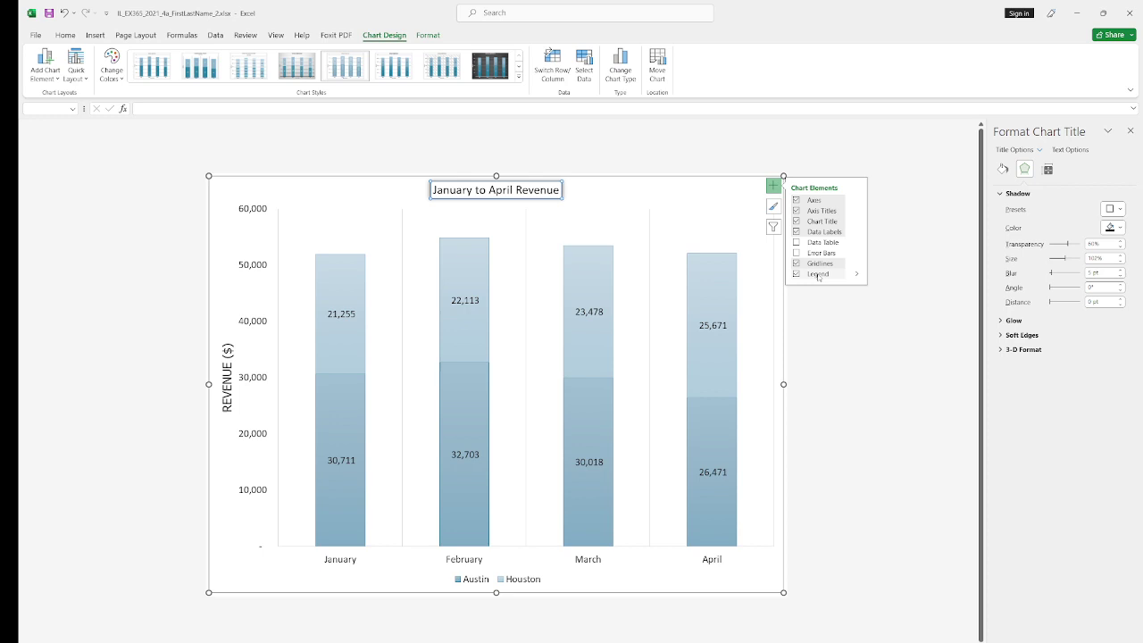
{"action": "left_click", "coordinate": [858, 264]}
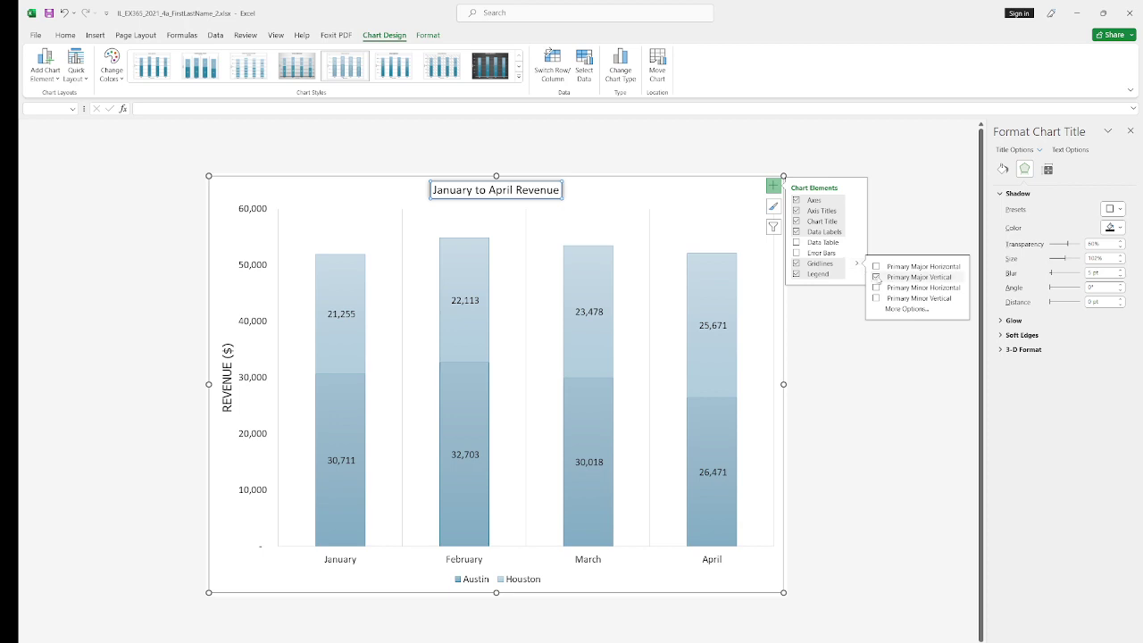
{"action": "left_click", "coordinate": [877, 277]}
{"action": "left_click", "coordinate": [877, 267]}
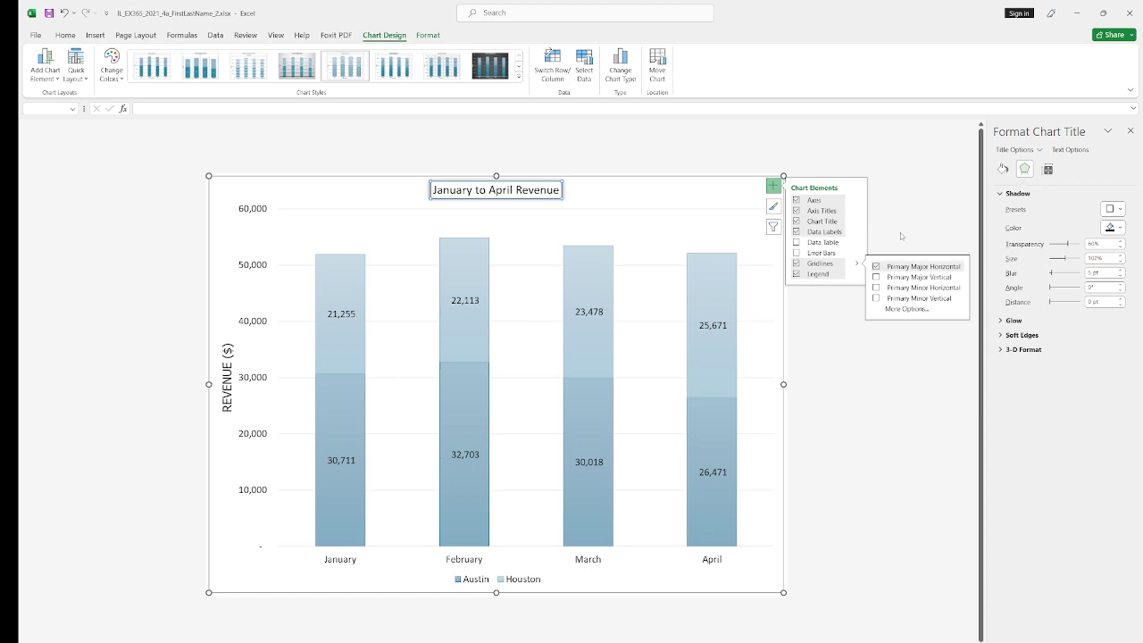
{"action": "left_click", "coordinate": [900, 236]}
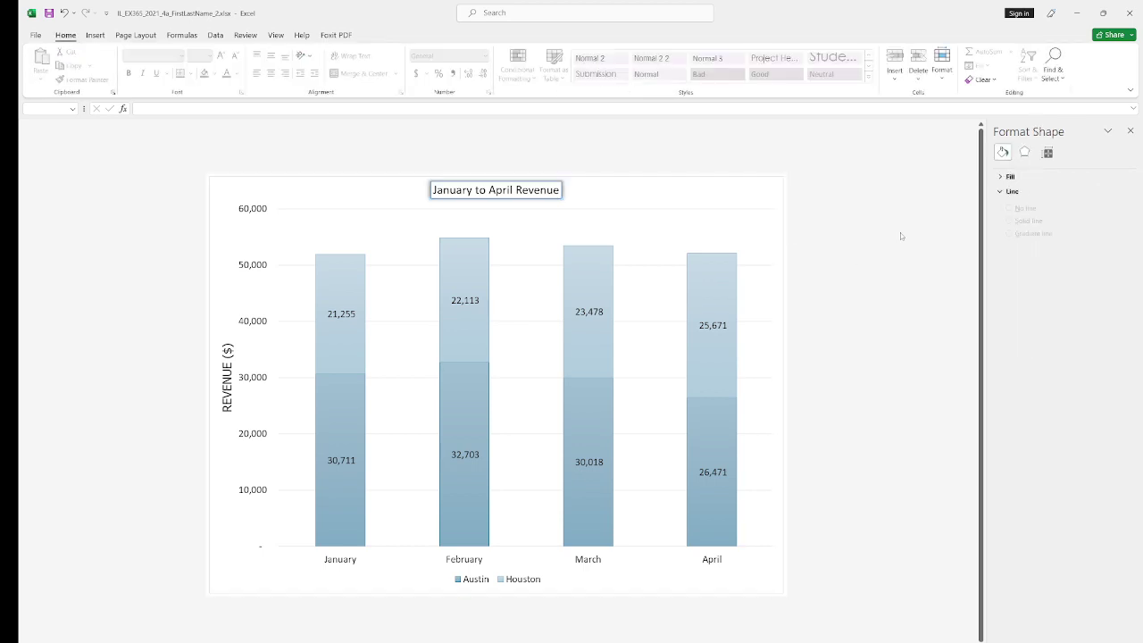
Add a primary horizontal axis title to the revenue chart.
{"action": "left_click", "coordinate": [776, 192]}
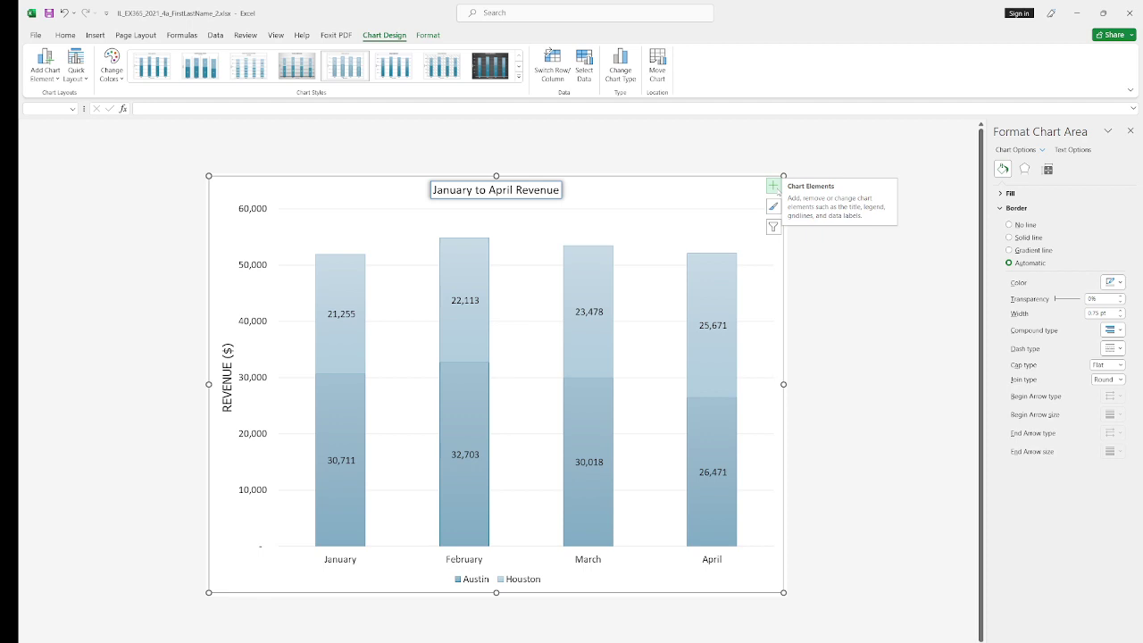
{"action": "left_click", "coordinate": [774, 186]}
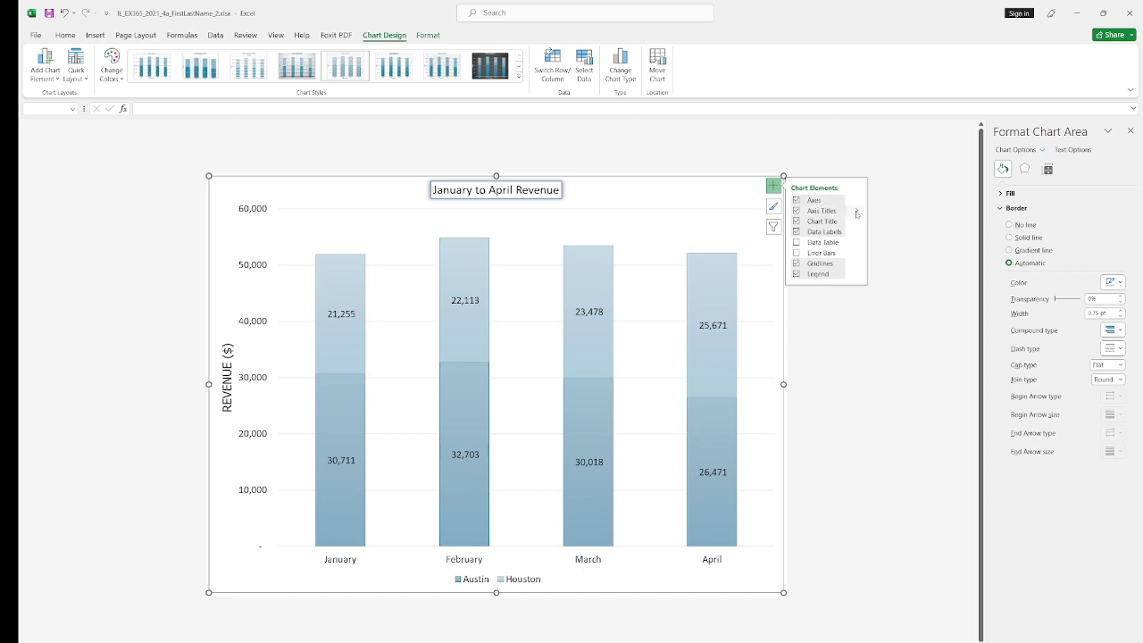
{"action": "left_click", "coordinate": [856, 214]}
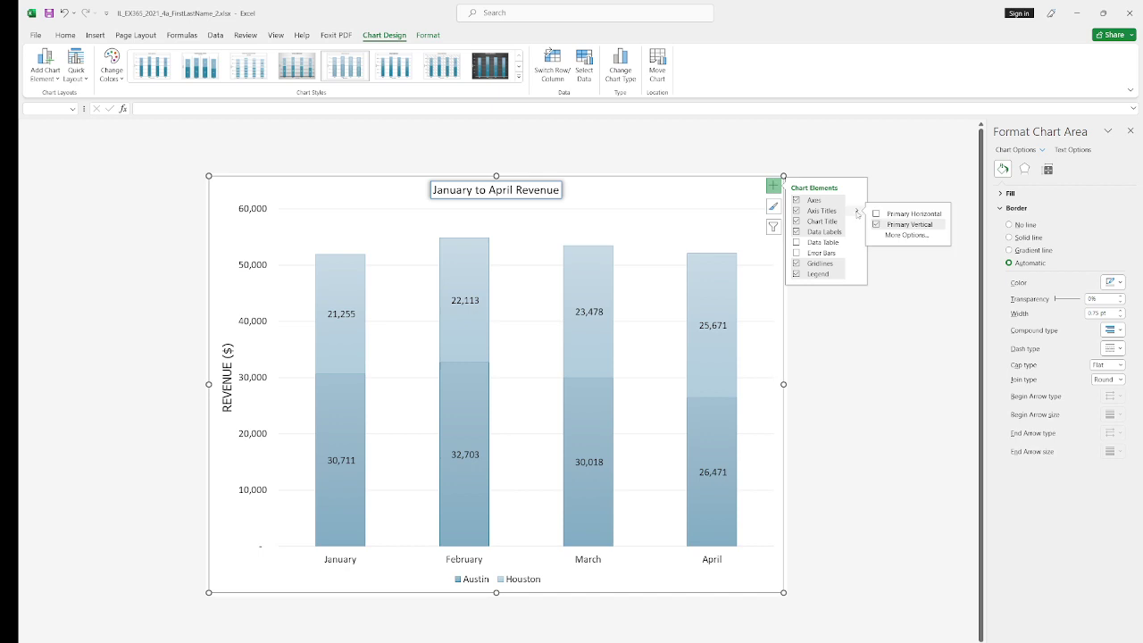
{"action": "left_click", "coordinate": [877, 213]}
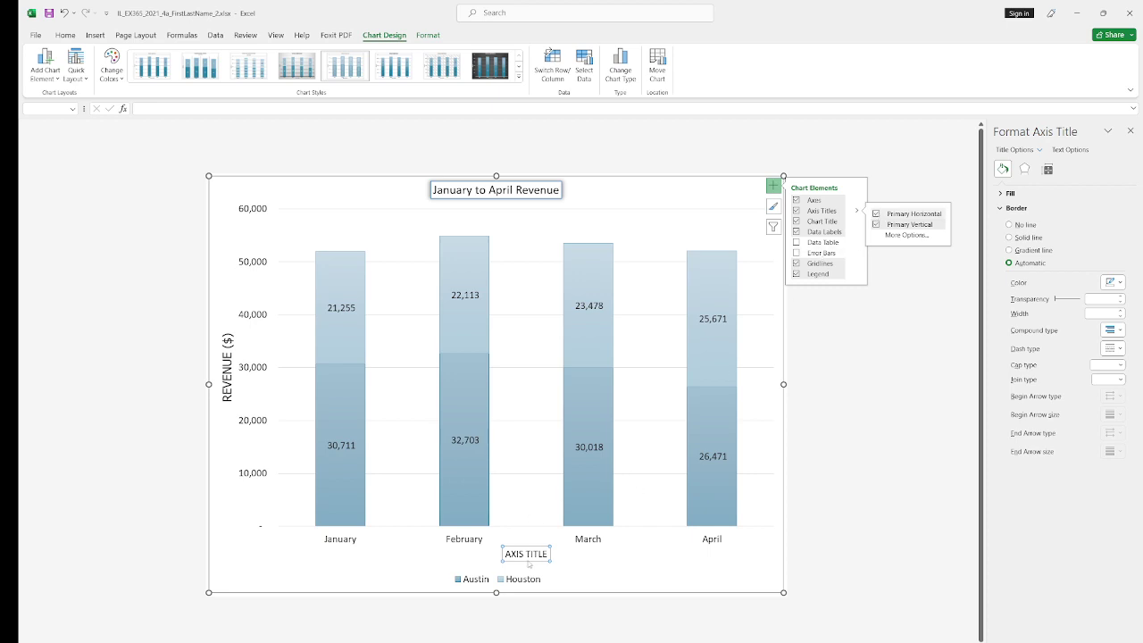
Change the horizontal axis title text to MONTHS, undoing an accidental move.
{"action": "left_click", "coordinate": [526, 554]}
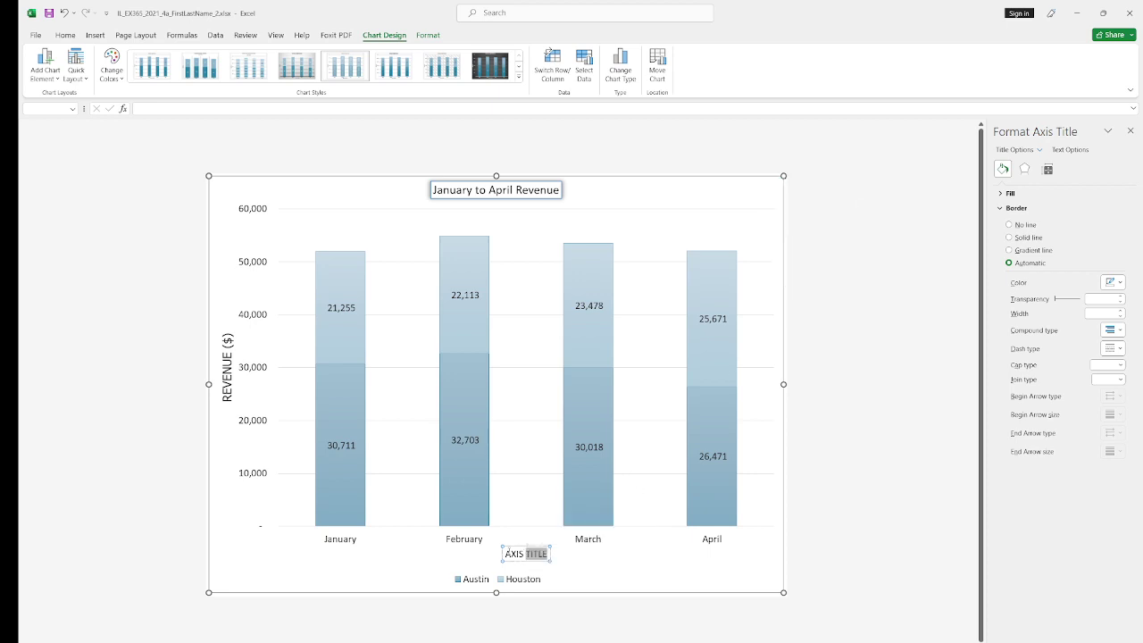
{"action": "key", "text": "Home"}
{"action": "left_click_drag", "start_coordinate": [506, 554], "coordinate": [552, 554]}
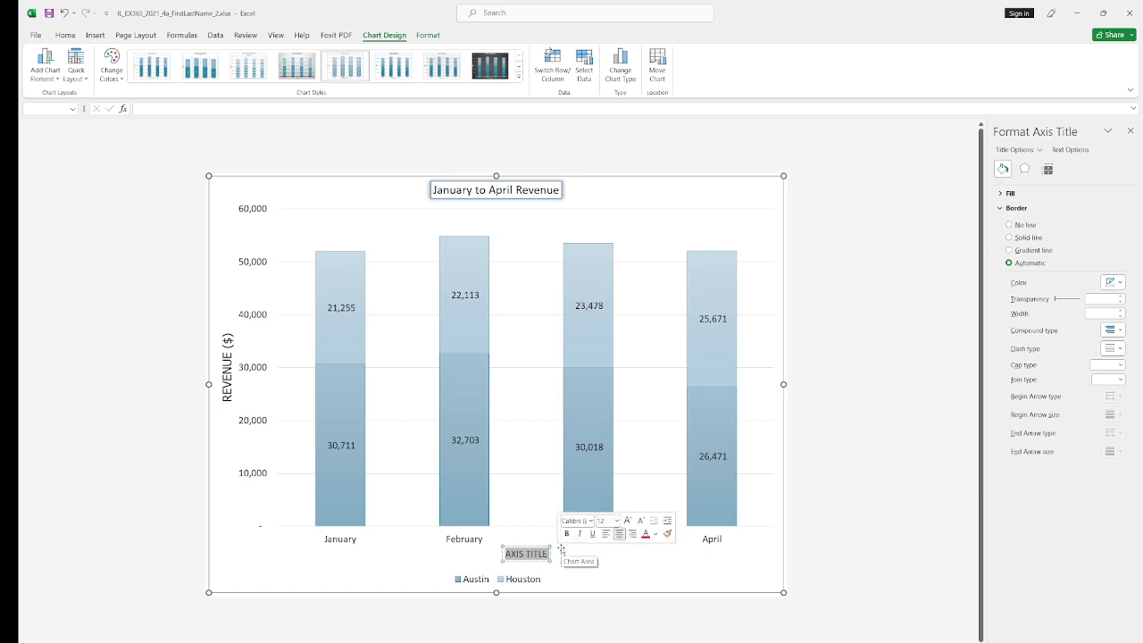
{"action": "type", "text": "MONTHS"}
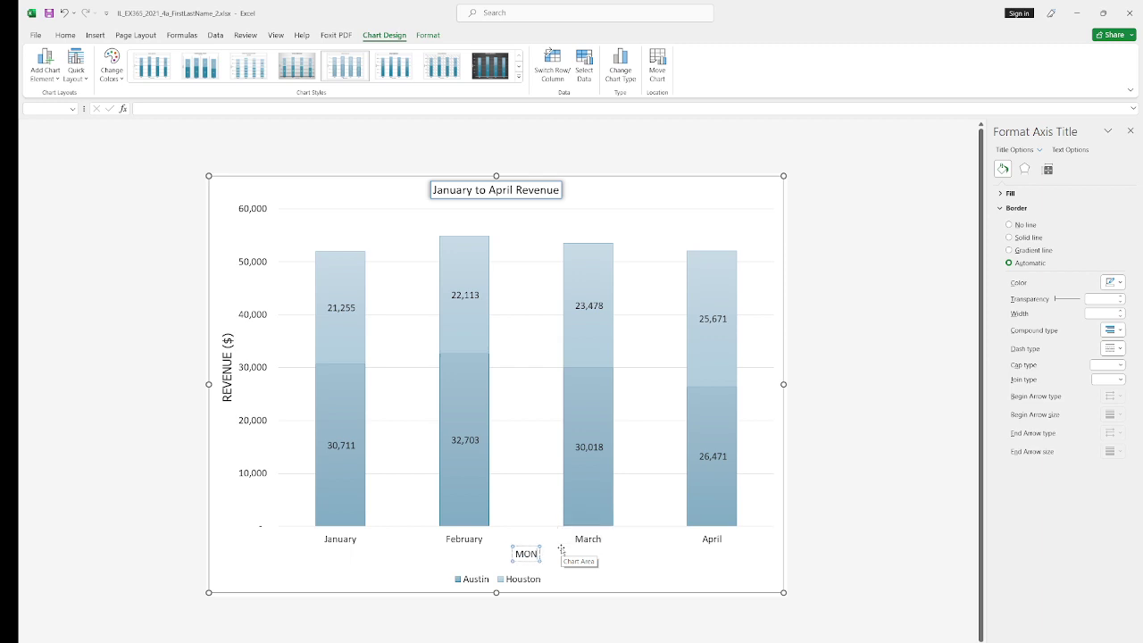
{"action": "key", "text": "BackSpace"}
{"action": "key", "text": "BackSpace"}
{"action": "key", "text": "BackSpace"}
{"action": "key", "text": "BackSpace"}
{"action": "key", "text": "BackSpace"}
{"action": "type", "text": "ONTHS"}
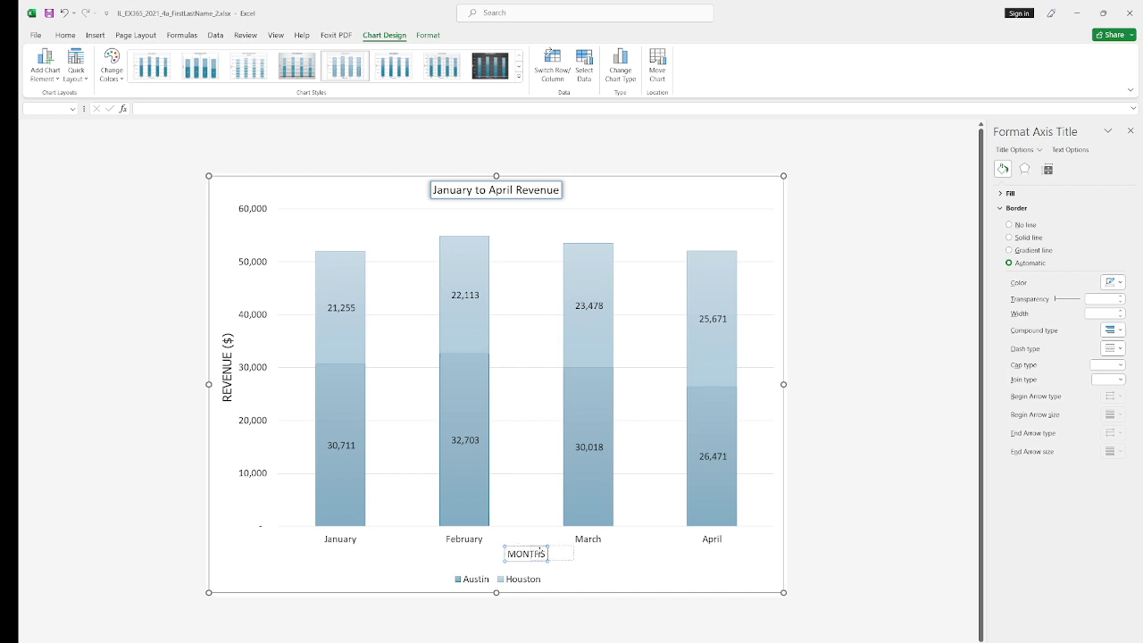
{"action": "left_click_drag", "start_coordinate": [504, 554], "coordinate": [539, 552]}
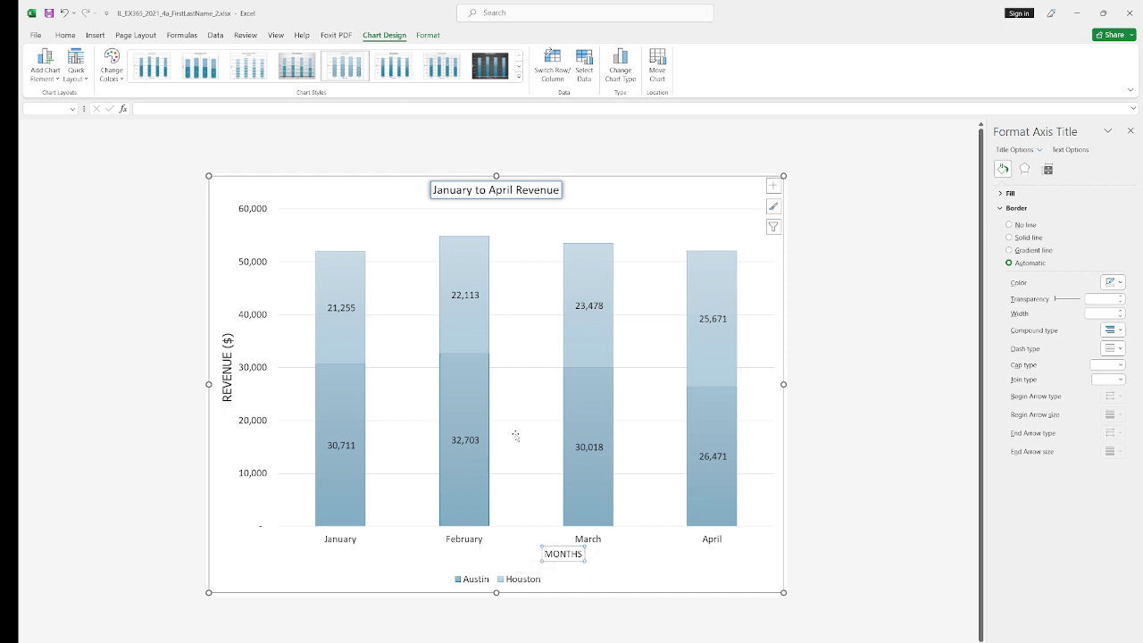
{"action": "left_click", "coordinate": [64, 13]}
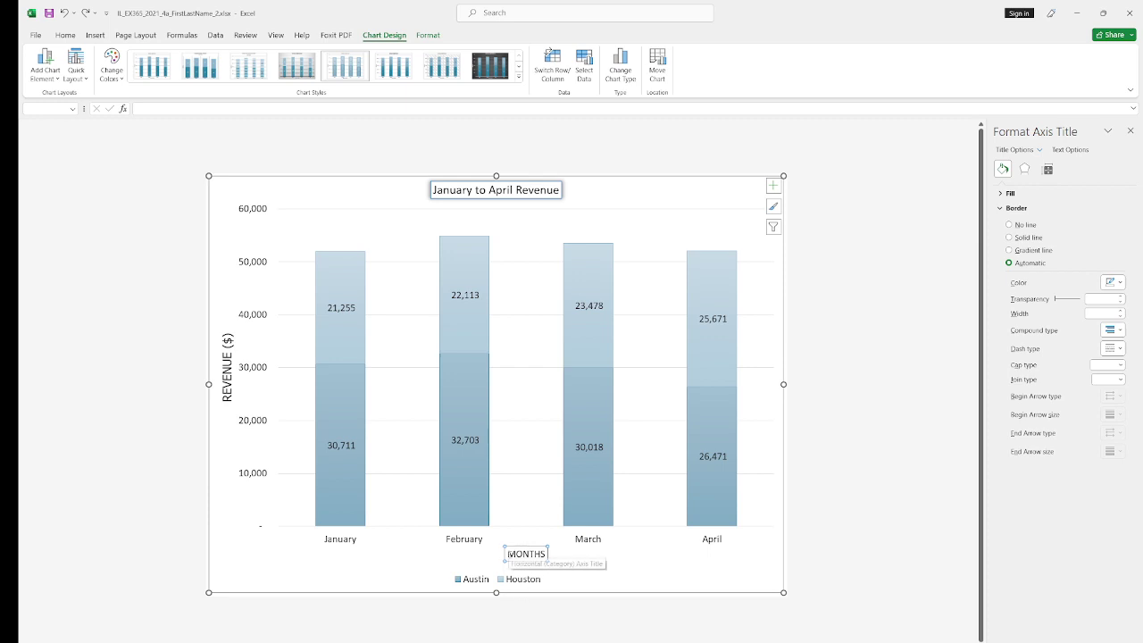
Set the MONTHS axis title to Tahoma 14 pt and save the workbook.
{"action": "left_click_drag", "start_coordinate": [506, 554], "coordinate": [546, 554]}
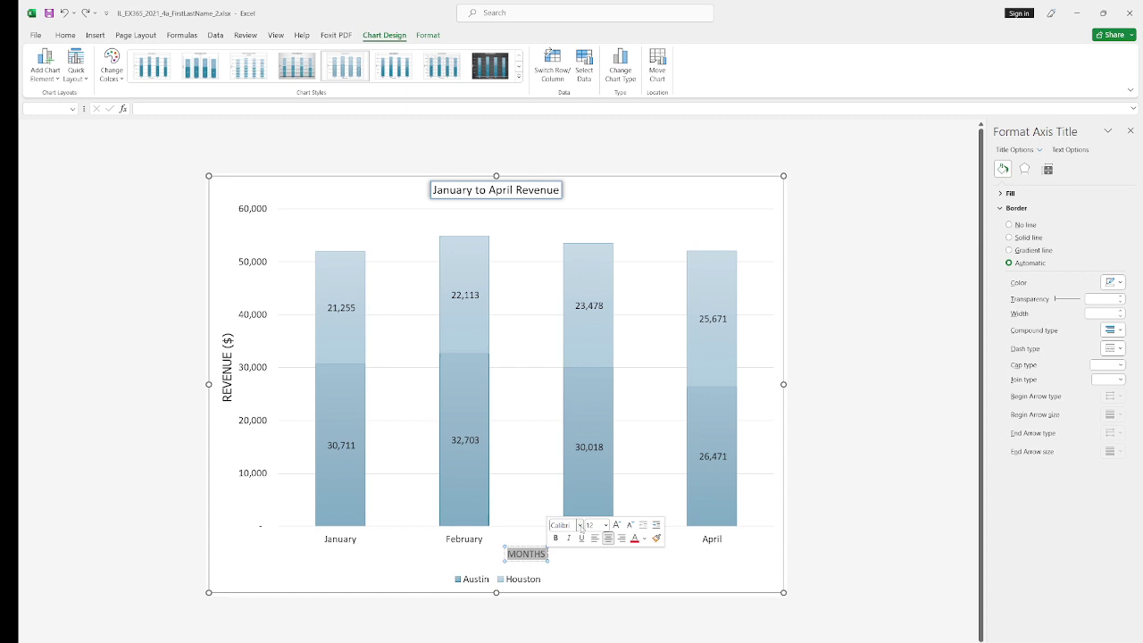
{"action": "left_click", "coordinate": [580, 525]}
{"action": "type", "text": "t"}
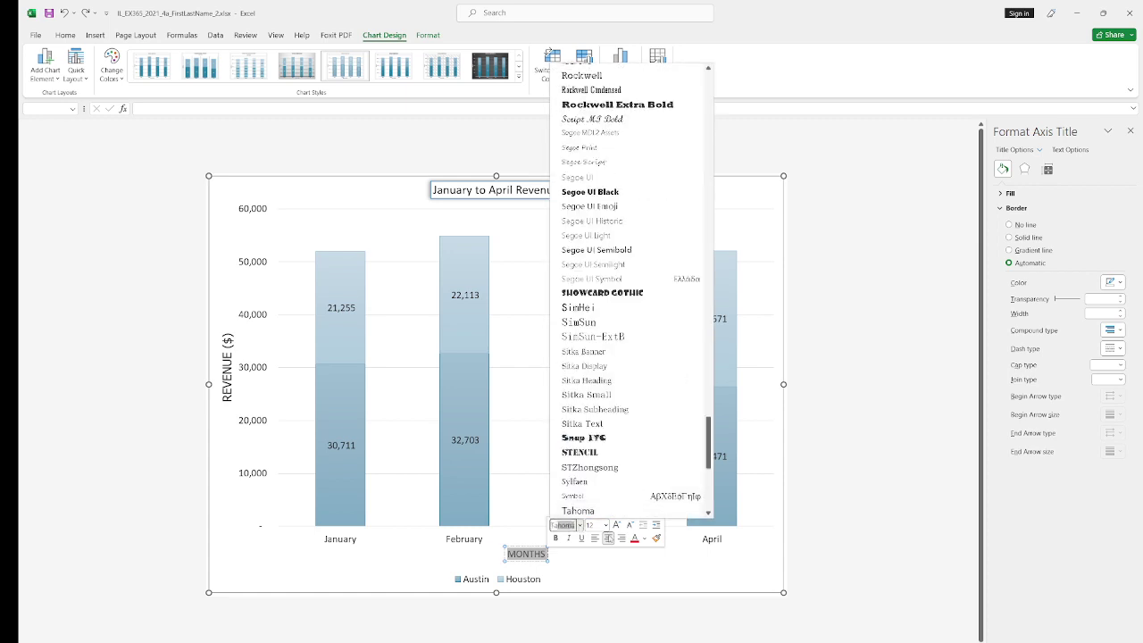
{"action": "left_click", "coordinate": [605, 526]}
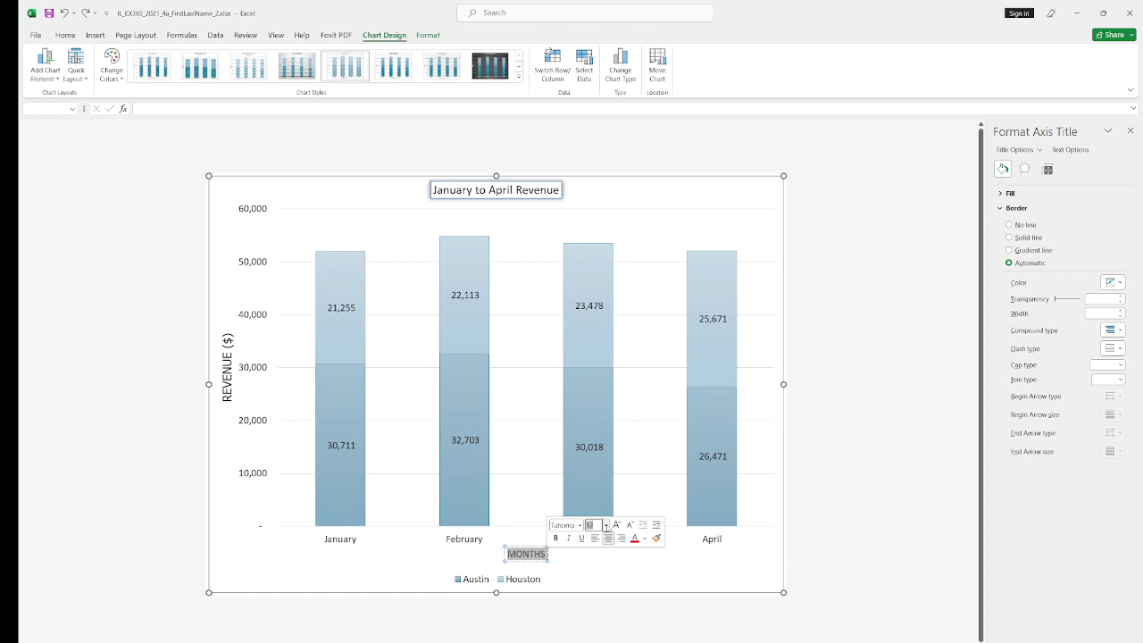
{"action": "left_click", "coordinate": [606, 526]}
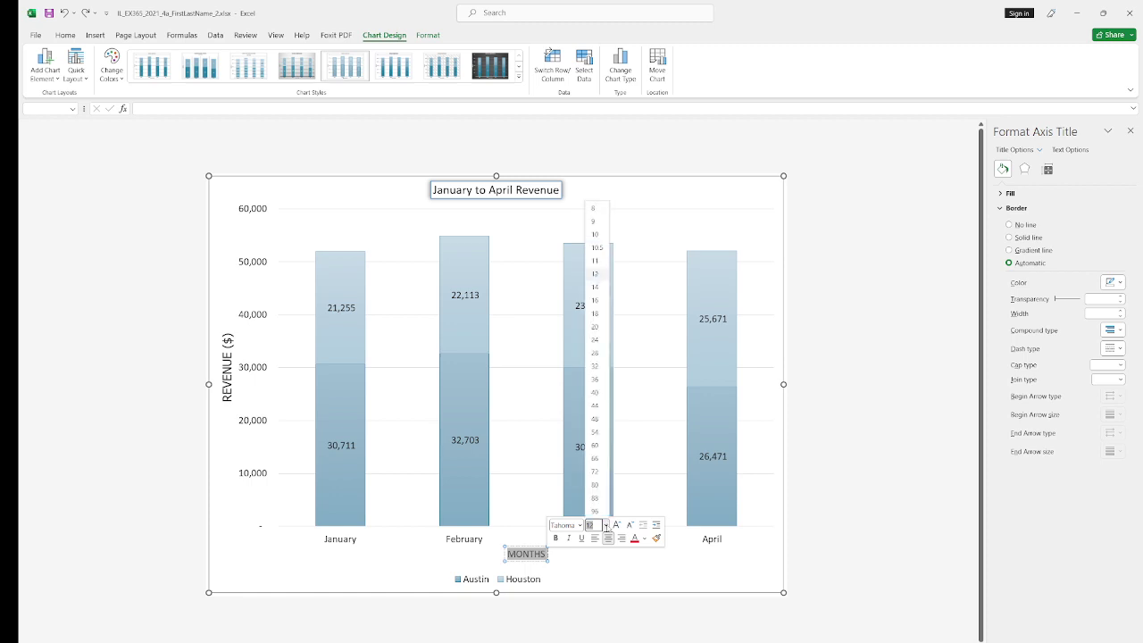
{"action": "left_click", "coordinate": [596, 287]}
{"action": "left_click", "coordinate": [625, 569]}
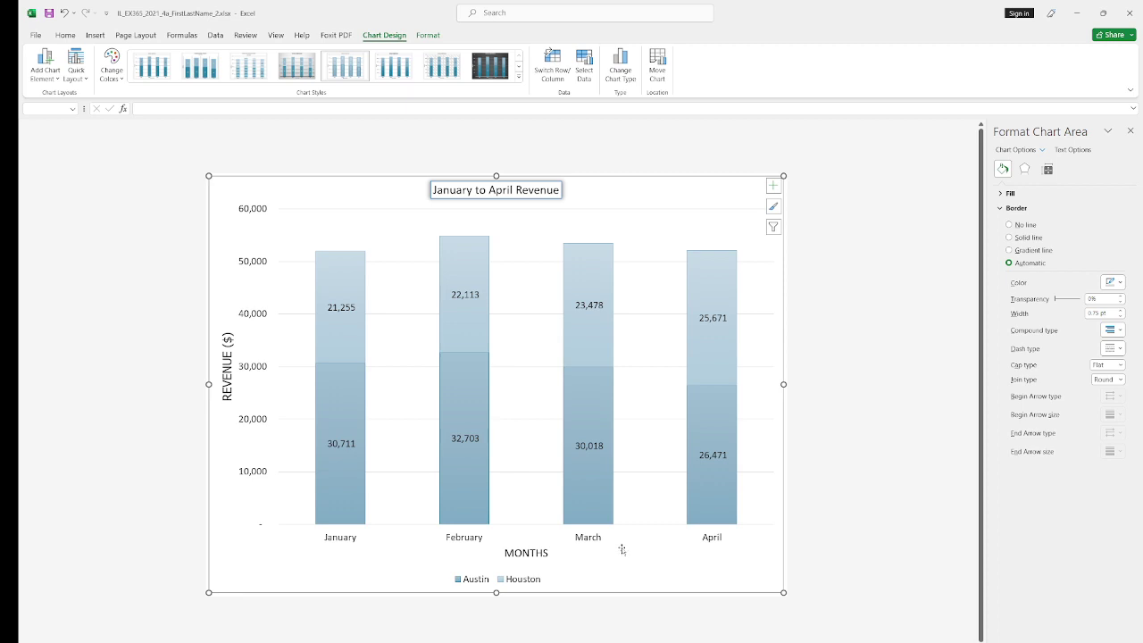
{"action": "left_click", "coordinate": [37, 35]}
{"action": "left_click", "coordinate": [52, 159]}
Move to the expenses pie chart sheet and apply chart Style 5.
{"action": "key", "text": "ctrl+Page_Down"}
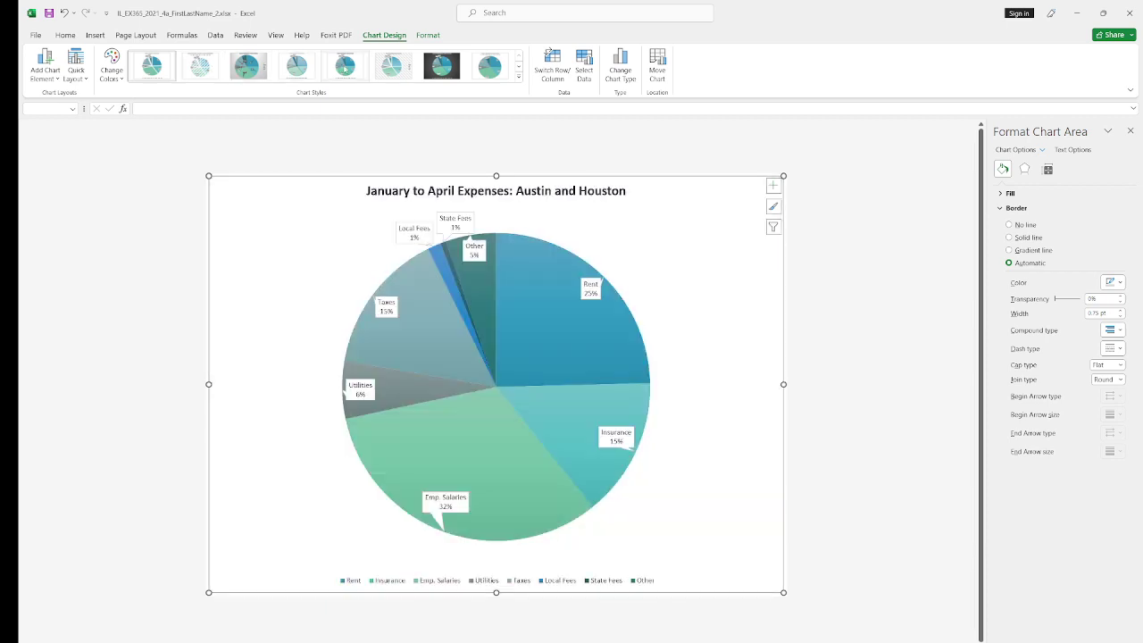
{"action": "left_click", "coordinate": [345, 69]}
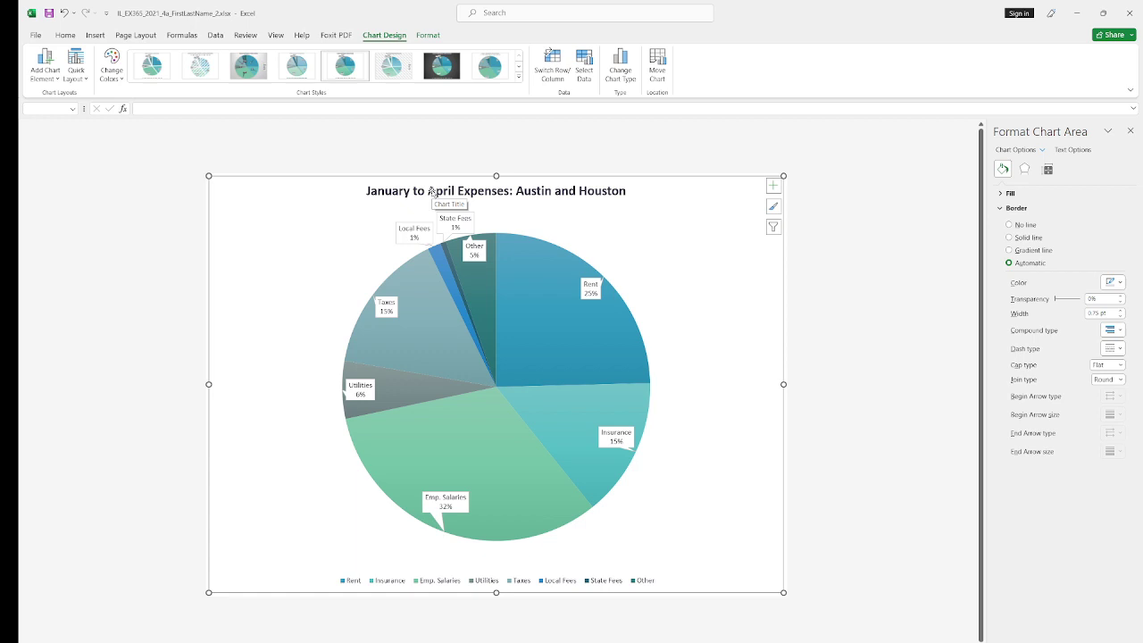
Place the expenses pie chart's legend on the right side.
{"action": "left_click", "coordinate": [523, 584]}
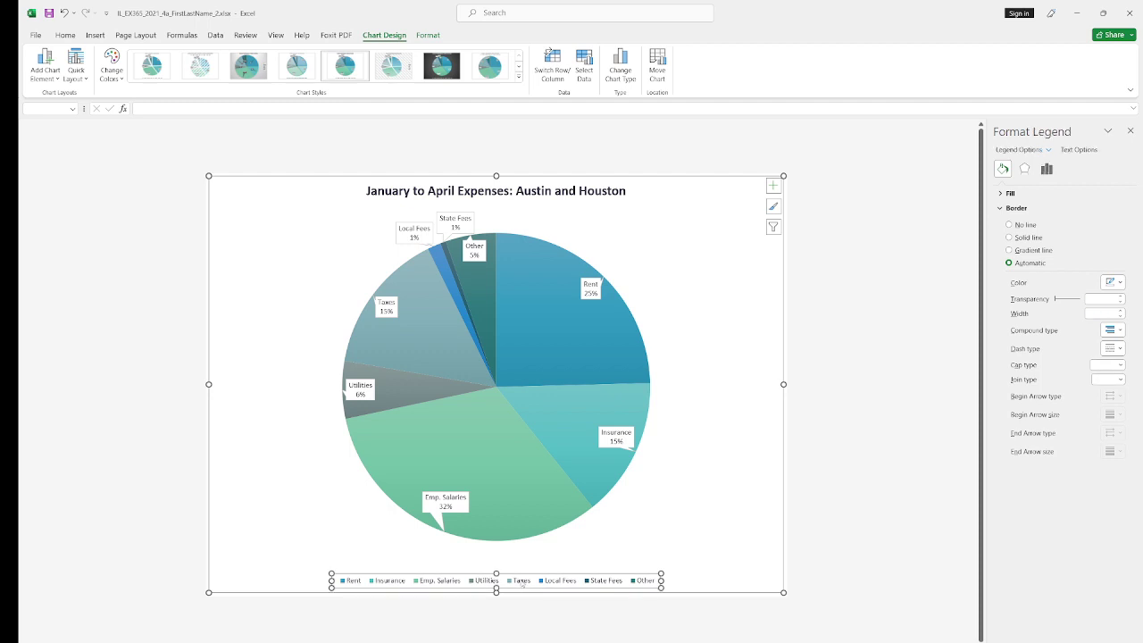
{"action": "left_click", "coordinate": [775, 186]}
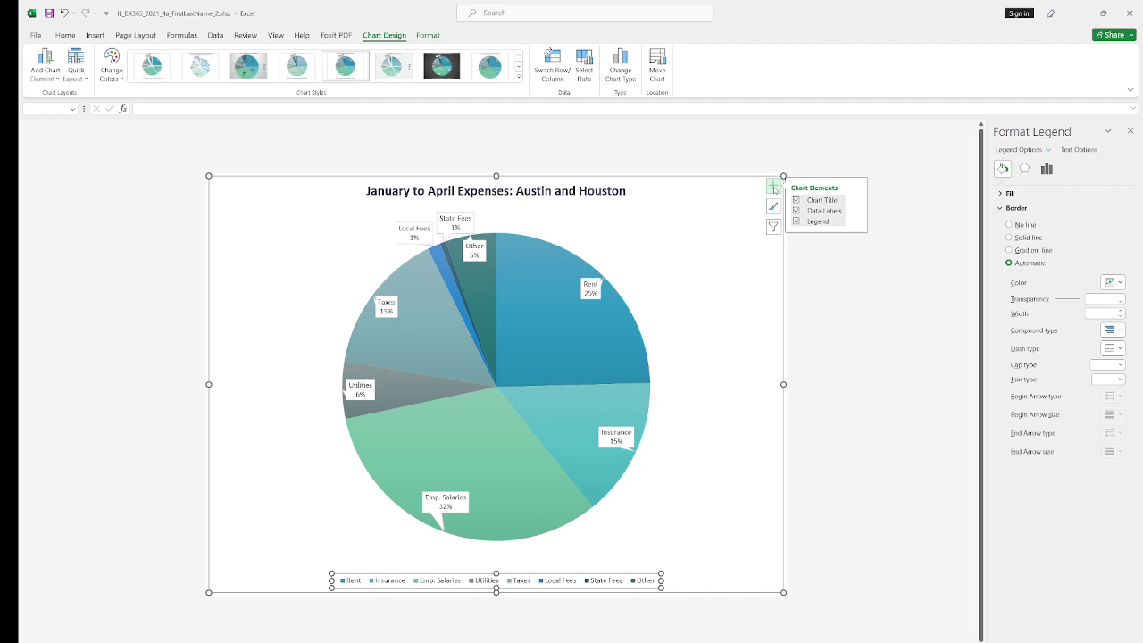
{"action": "left_click", "coordinate": [857, 222]}
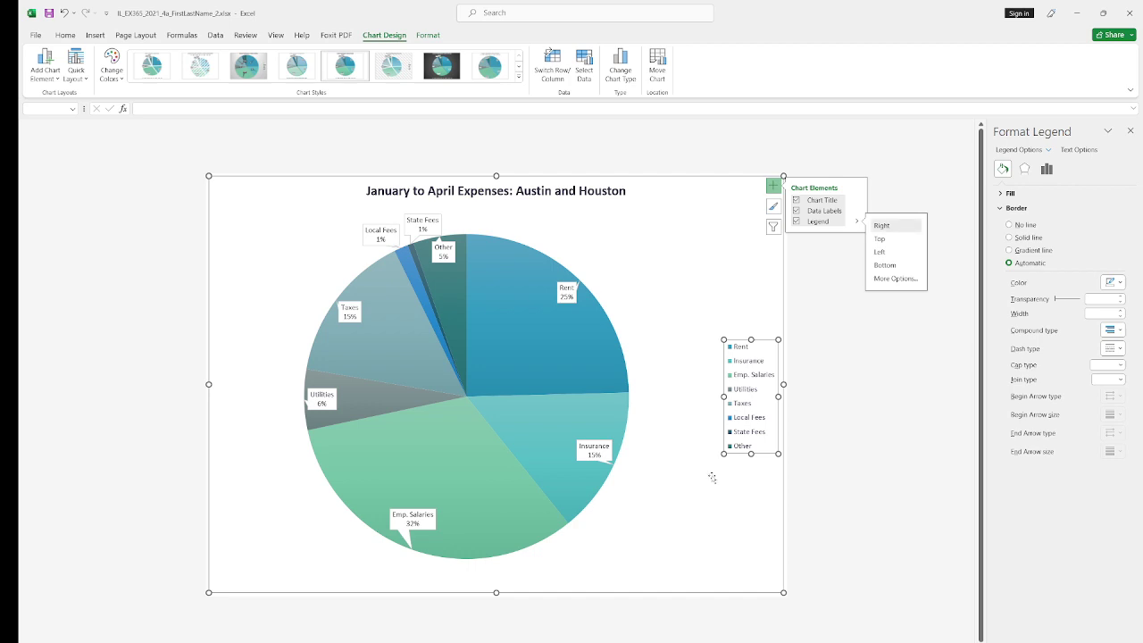
{"action": "left_click", "coordinate": [703, 522]}
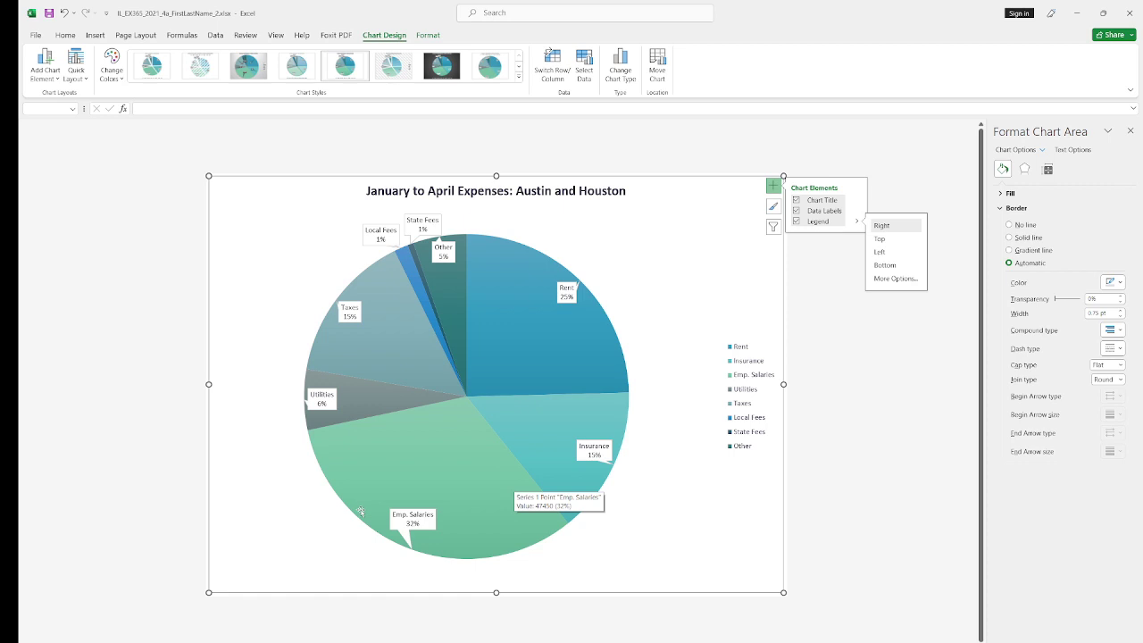
Select the Emp. Salaries slice and set its point explosion to 7%.
{"action": "left_click", "coordinate": [444, 483]}
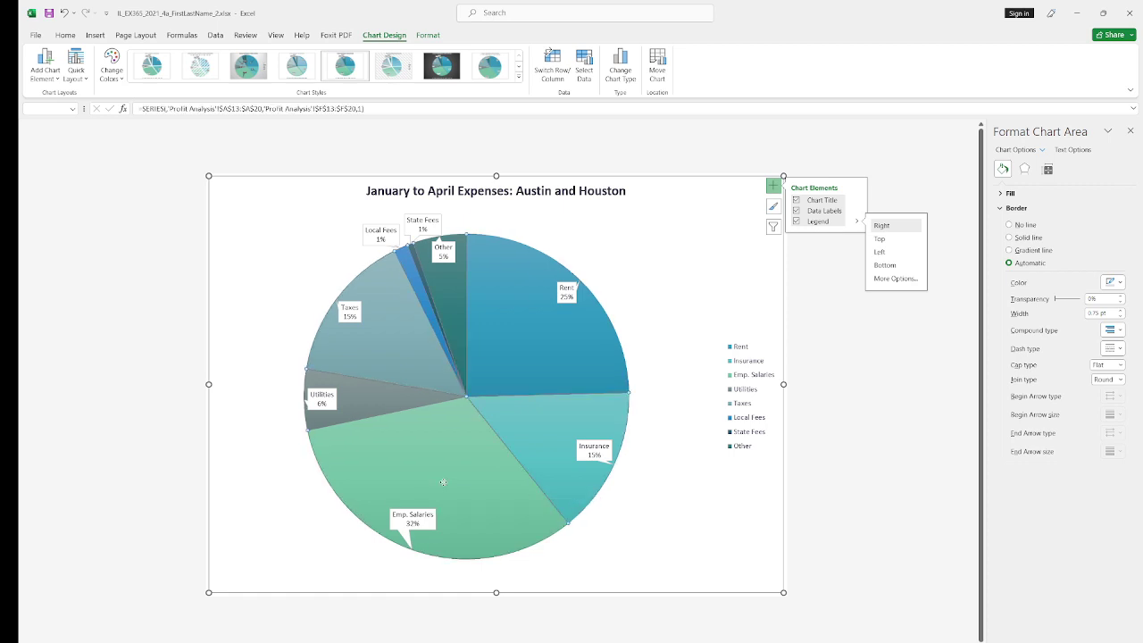
{"action": "left_click", "coordinate": [444, 483]}
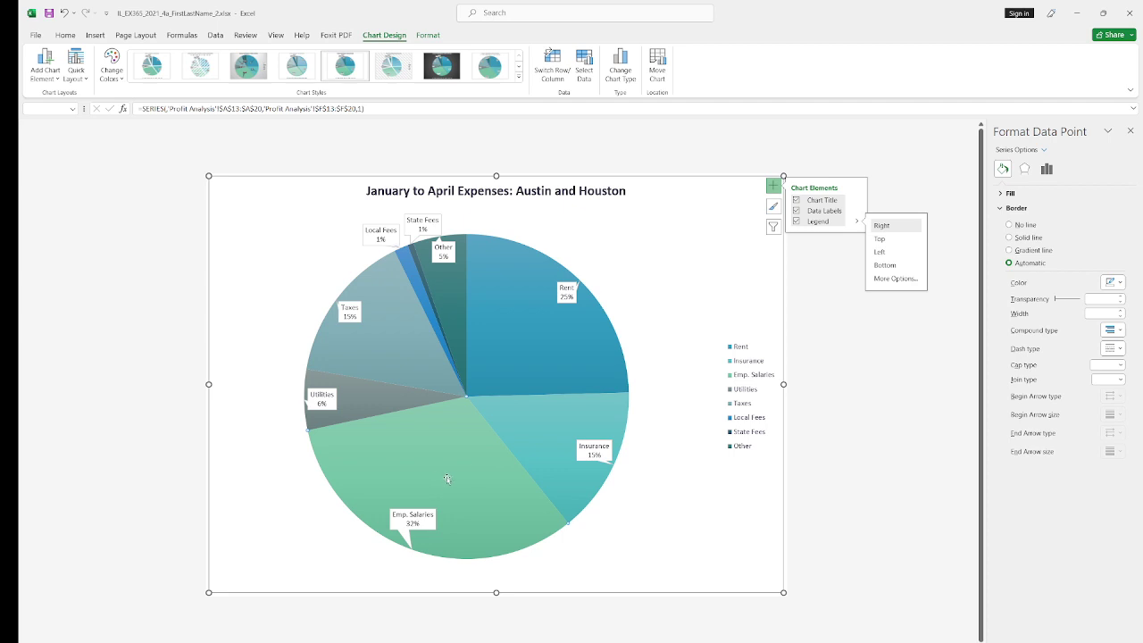
{"action": "left_click", "coordinate": [1130, 131]}
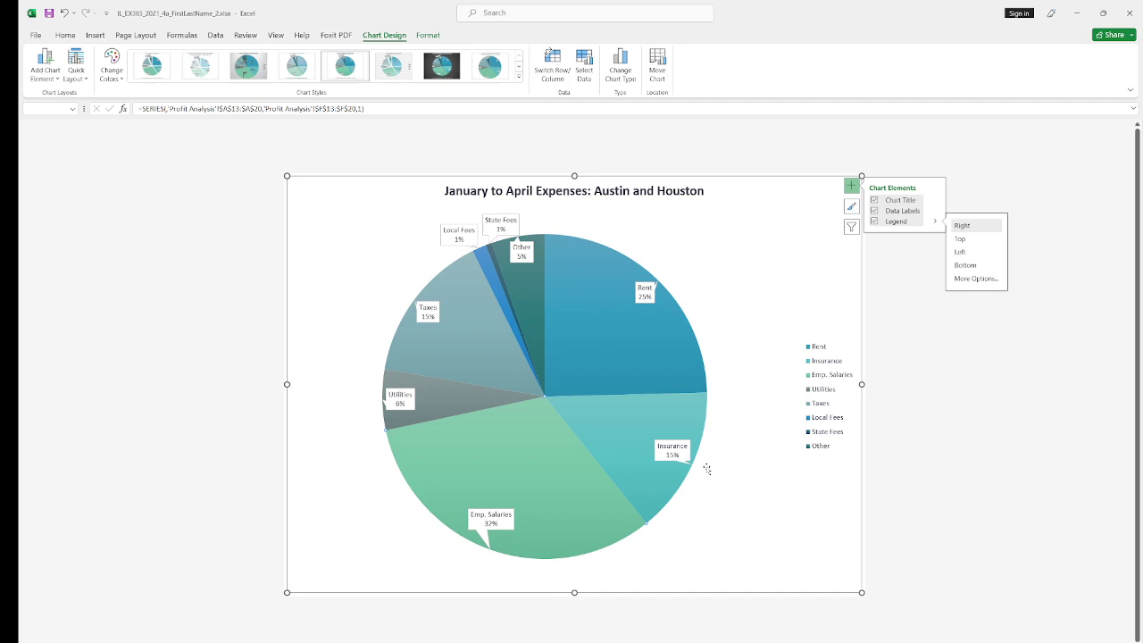
{"action": "double_click", "coordinate": [546, 471]}
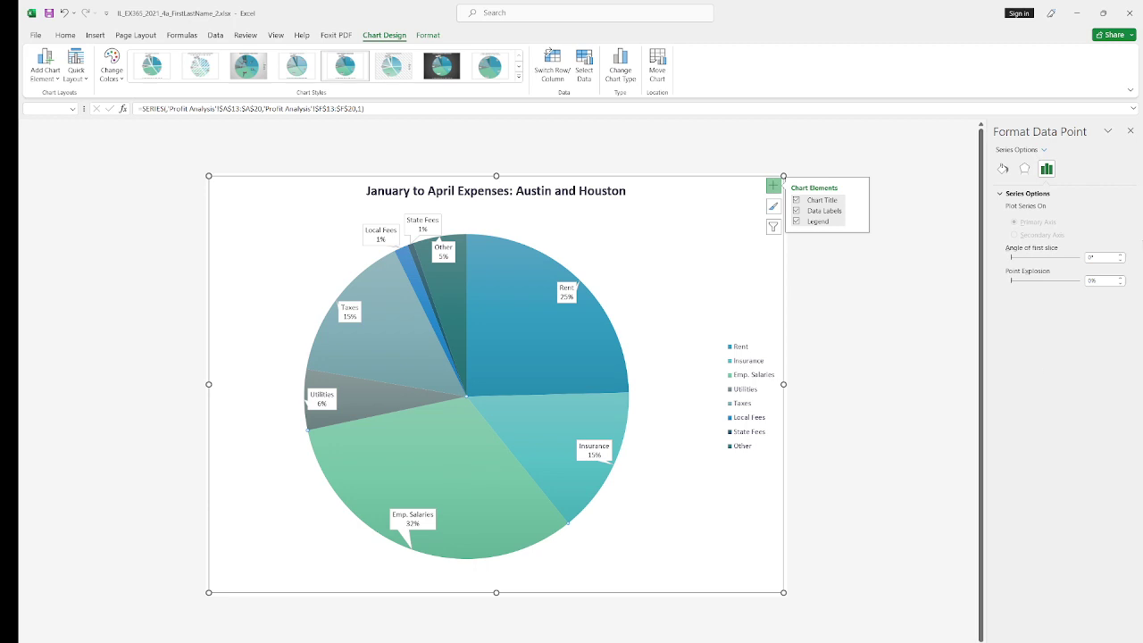
{"action": "left_click", "coordinate": [1122, 278]}
{"action": "left_click", "coordinate": [1122, 278]}
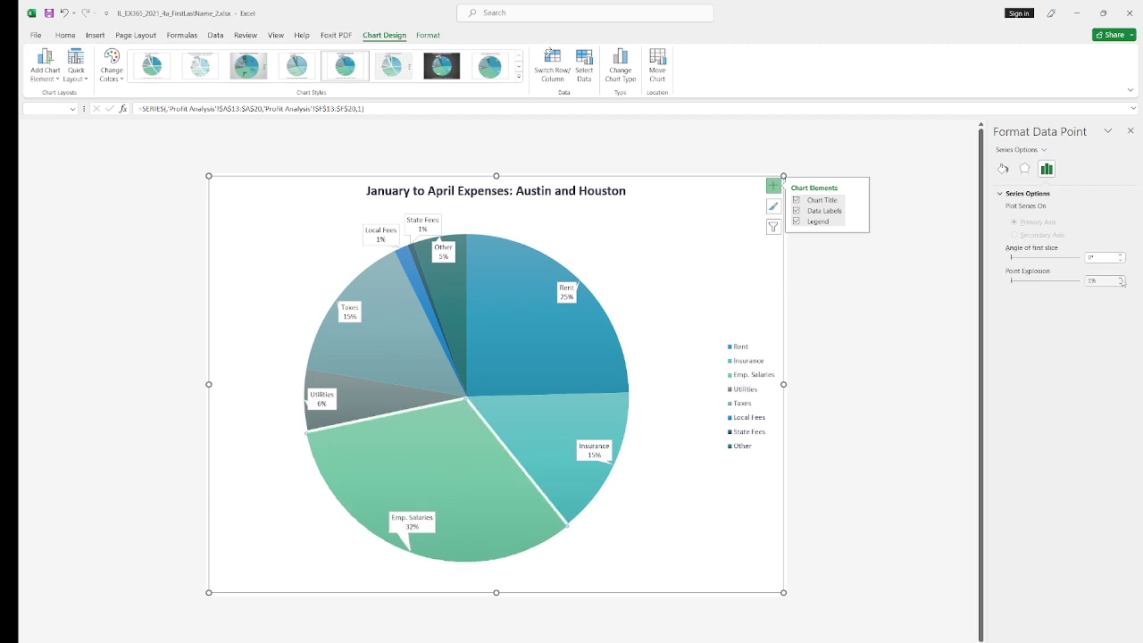
{"action": "left_click", "coordinate": [1122, 278]}
{"action": "left_click", "coordinate": [1122, 278]}
{"action": "left_click", "coordinate": [1122, 278]}
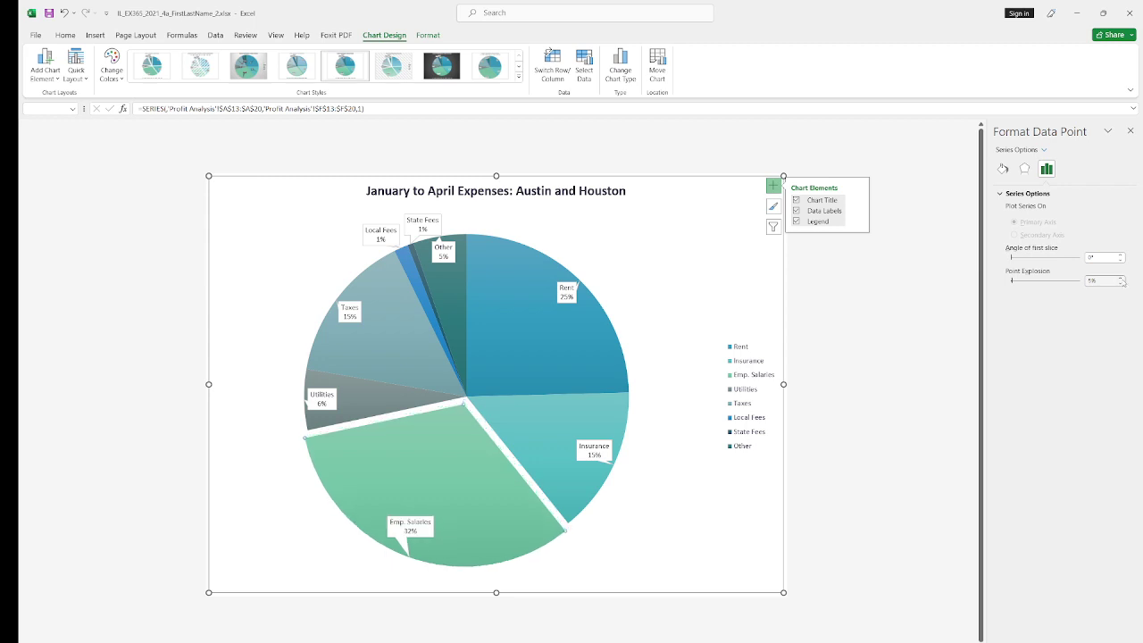
{"action": "left_click", "coordinate": [1122, 277]}
{"action": "left_click", "coordinate": [1122, 277]}
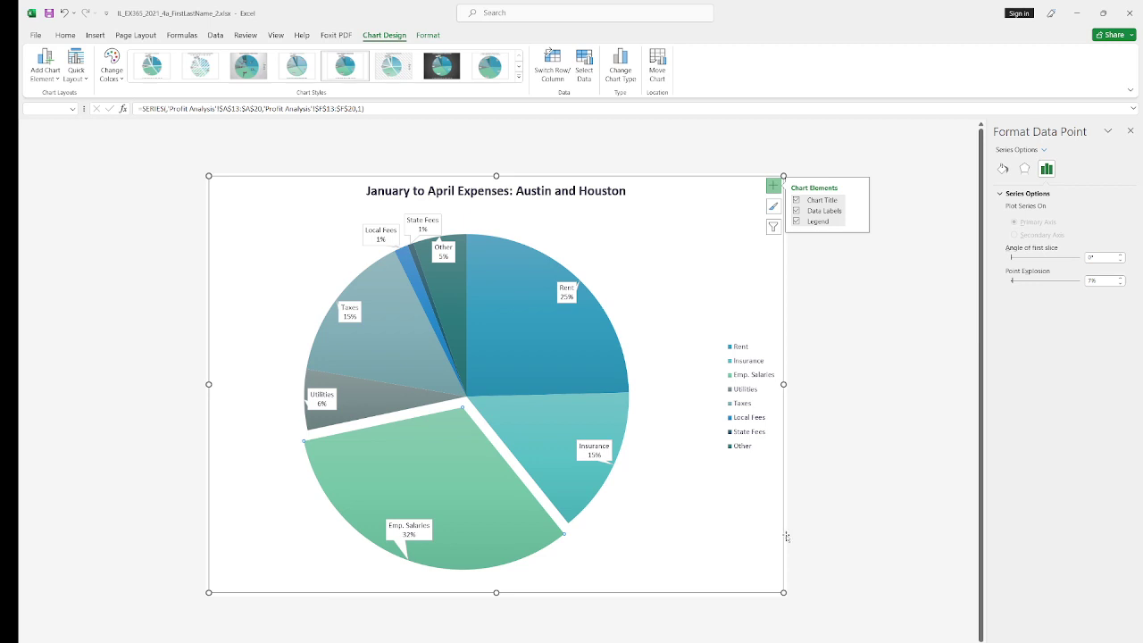
Save the workbook from the File menu before adding the expenses chart.
{"action": "left_click", "coordinate": [41, 34]}
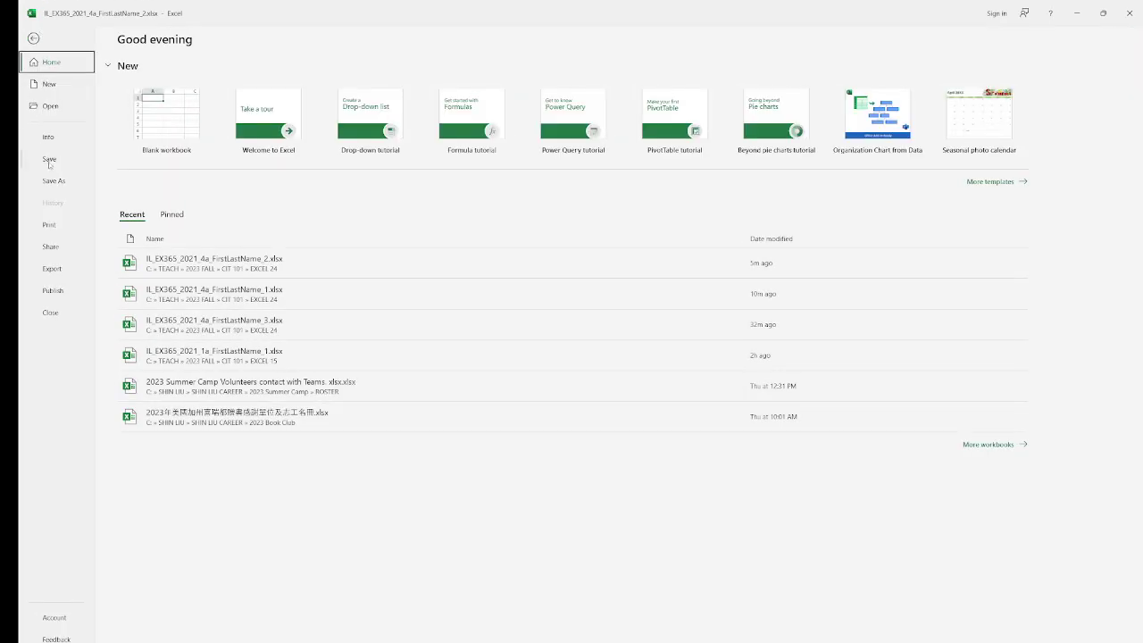
{"action": "left_click", "coordinate": [28, 38]}
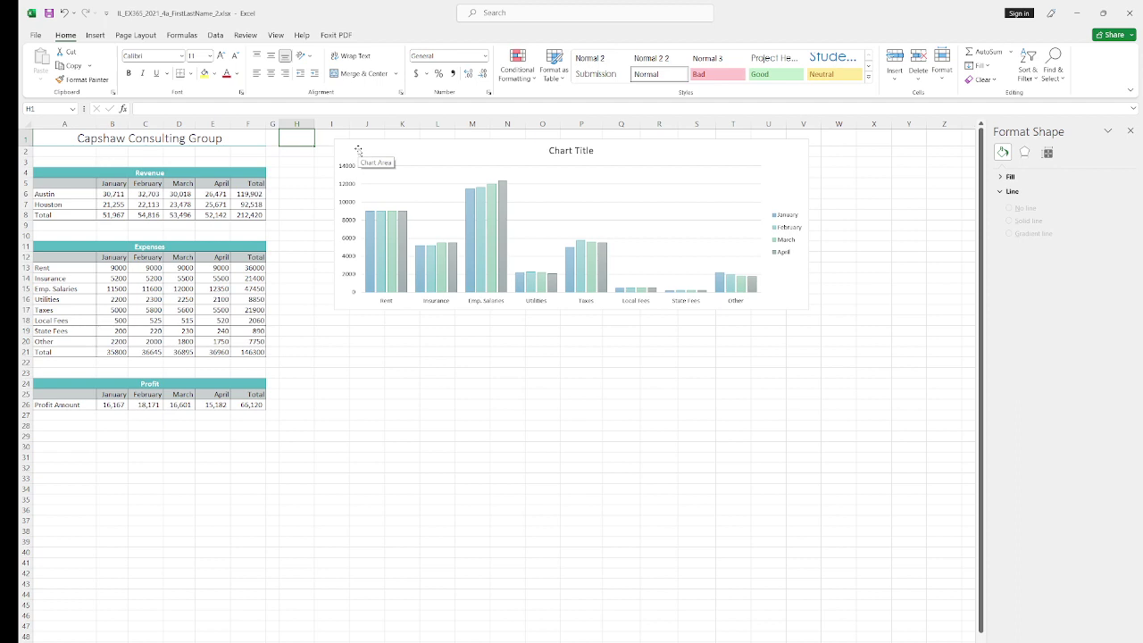
Move the expenses column chart up near cell G2 and stretch it down to row 21.
{"action": "left_click_drag", "start_coordinate": [358, 150], "coordinate": [303, 156]}
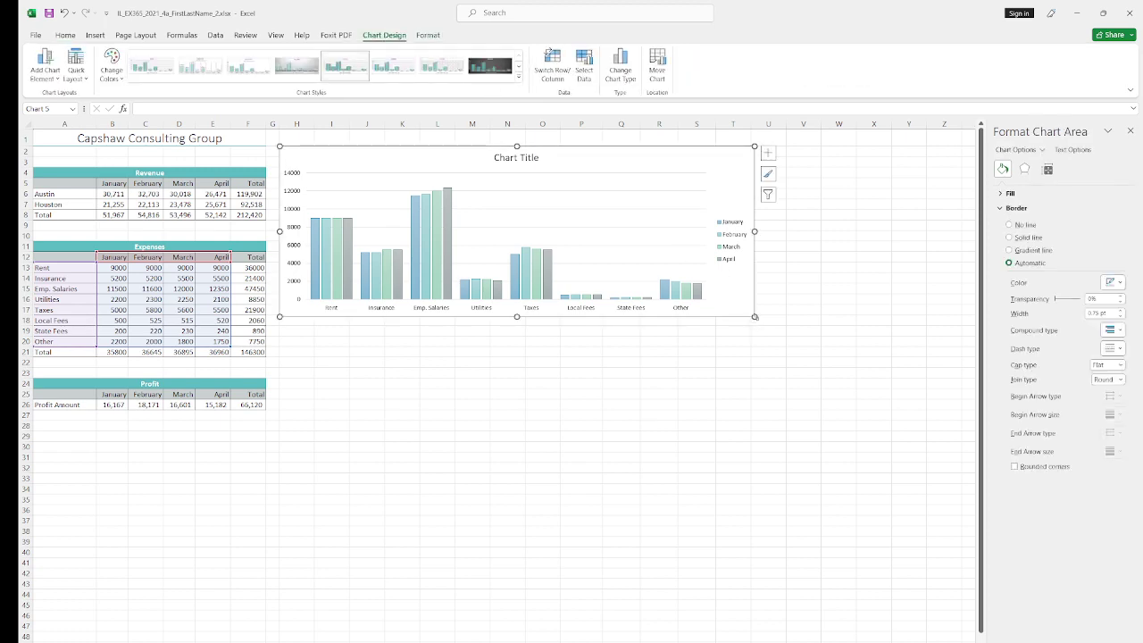
{"action": "left_click_drag", "start_coordinate": [754, 316], "coordinate": [716, 358]}
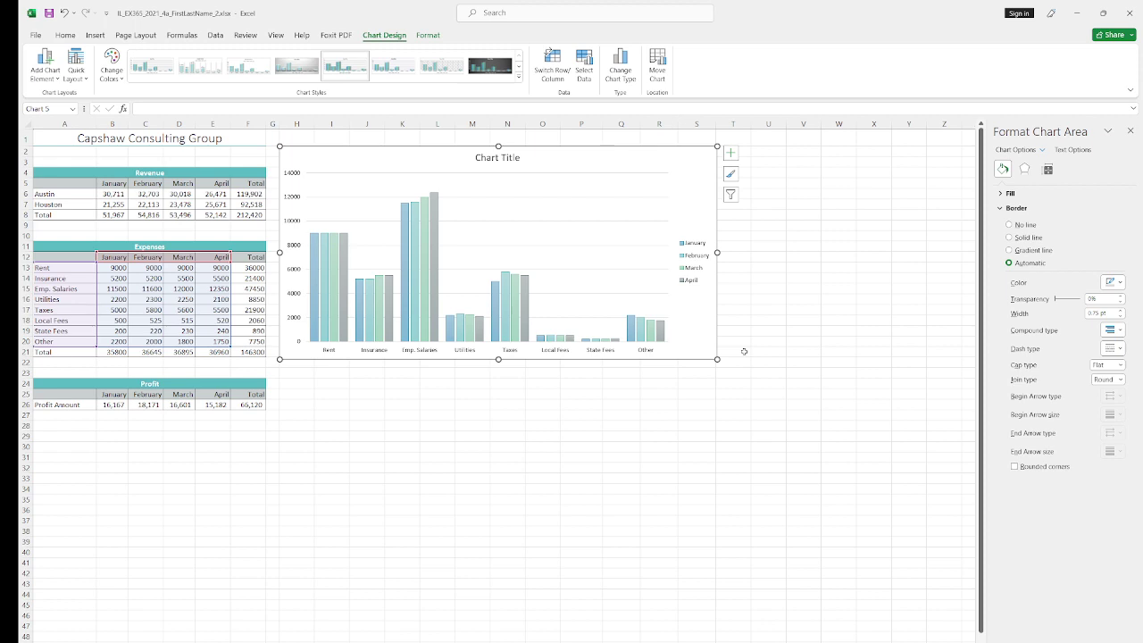
Replace the column chart's placeholder title with 'January to April Expenses by Category'.
{"action": "left_click", "coordinate": [498, 157]}
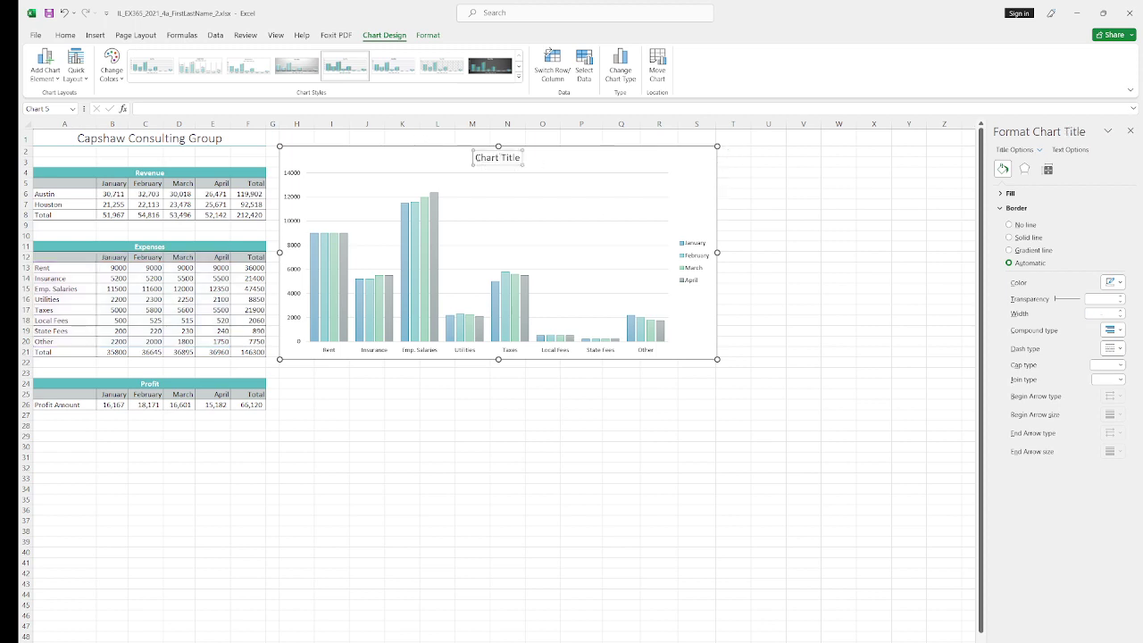
{"action": "left_click_drag", "start_coordinate": [474, 158], "coordinate": [523, 158]}
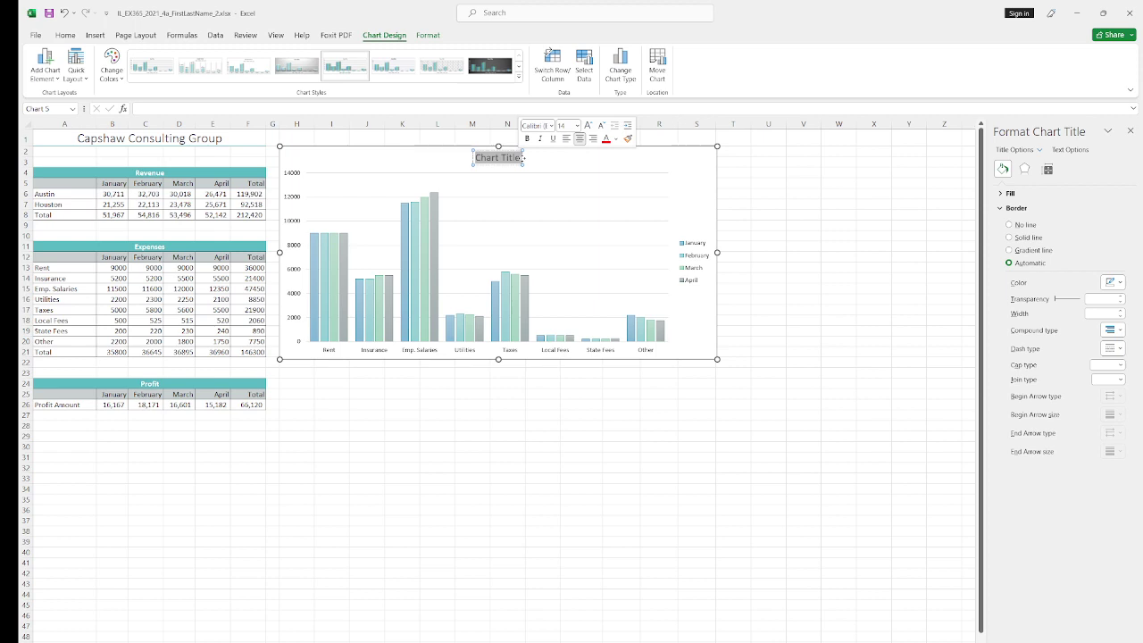
{"action": "type", "text": "J"}
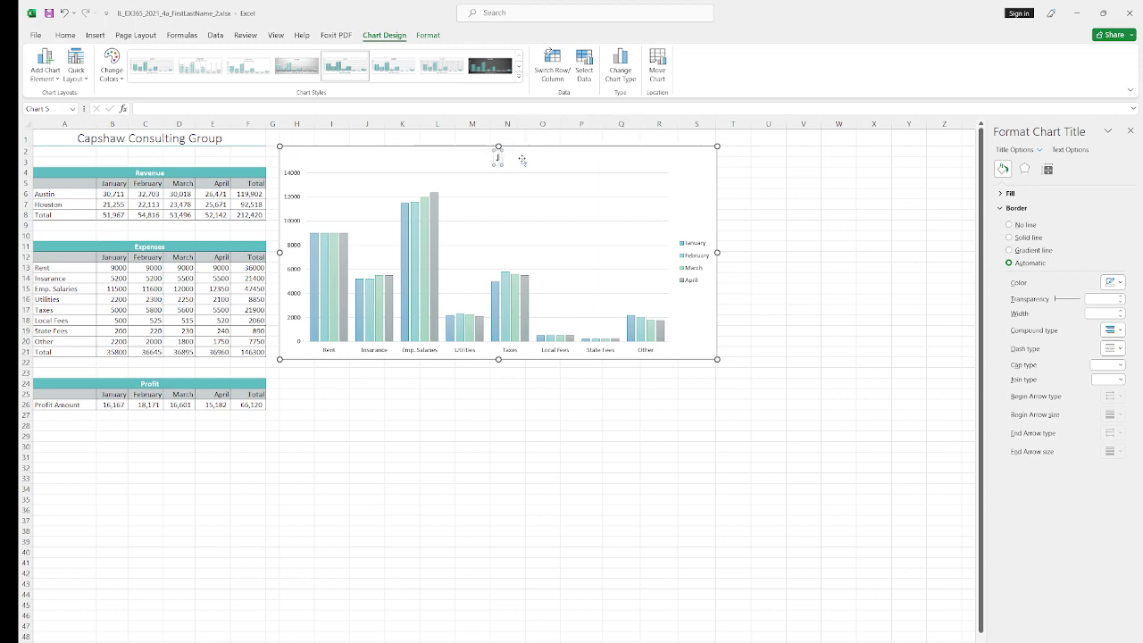
{"action": "type", "text": "anuary"}
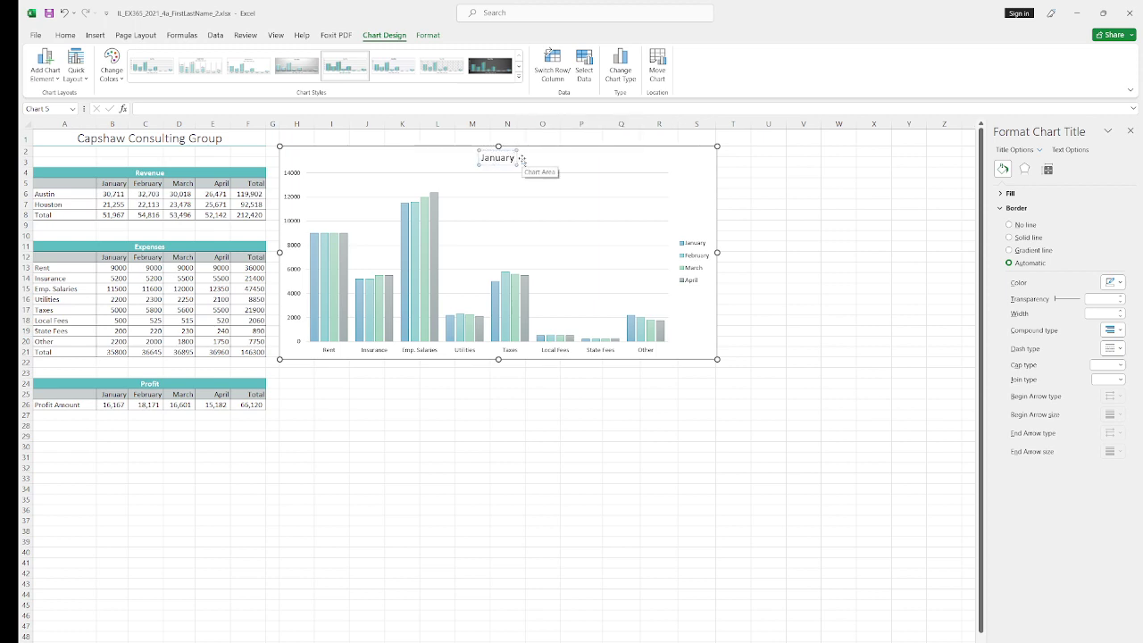
{"action": "type", "text": " to A"}
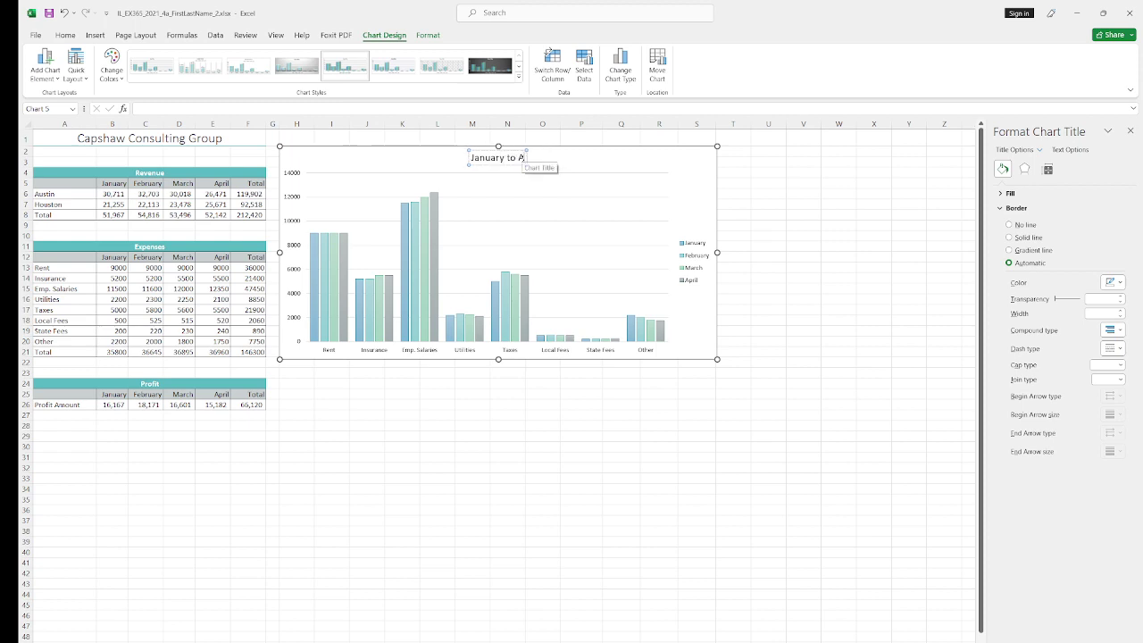
{"action": "type", "text": "pril Expenses by"}
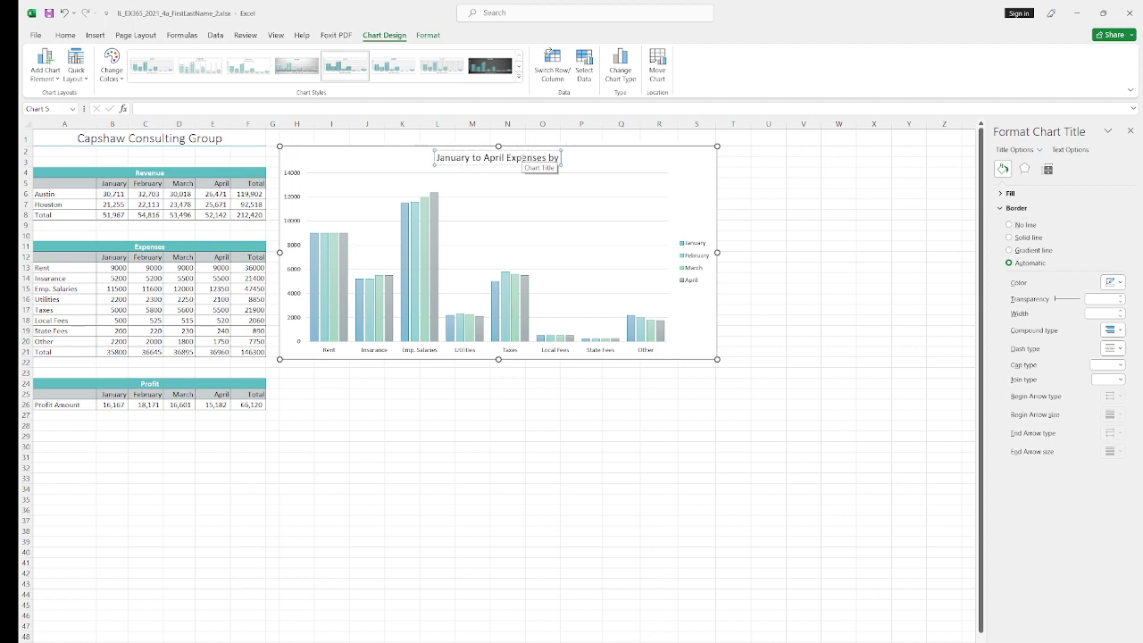
{"action": "type", "text": " Category"}
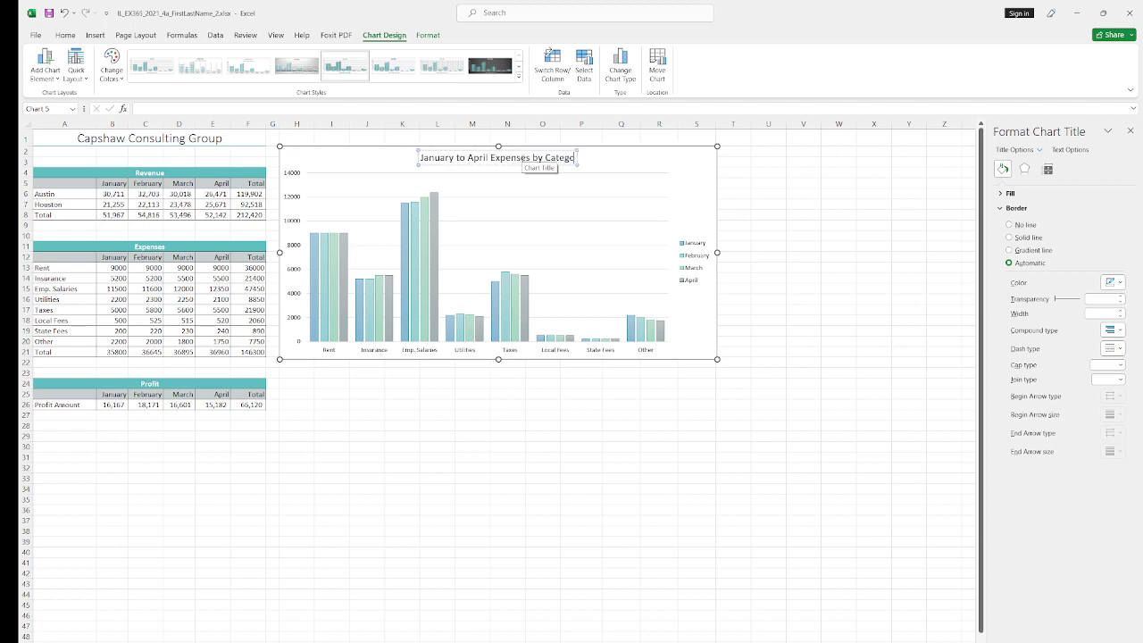
{"action": "left_click", "coordinate": [645, 171]}
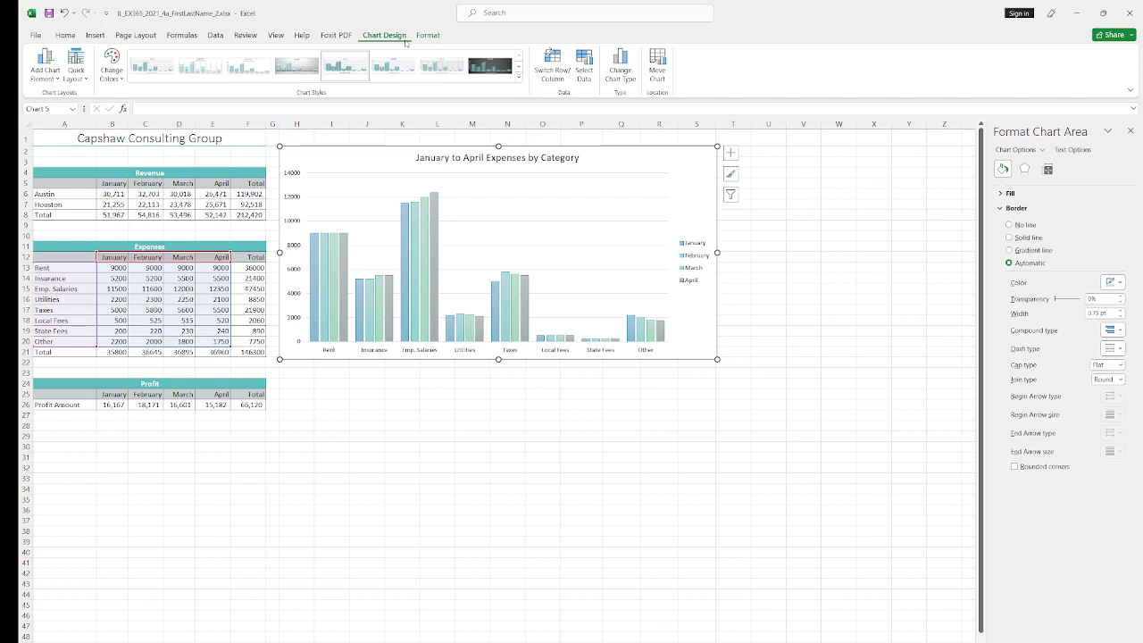
Recolour the expenses column chart with the teal Monochromatic Palette 2.
{"action": "left_click", "coordinate": [122, 79]}
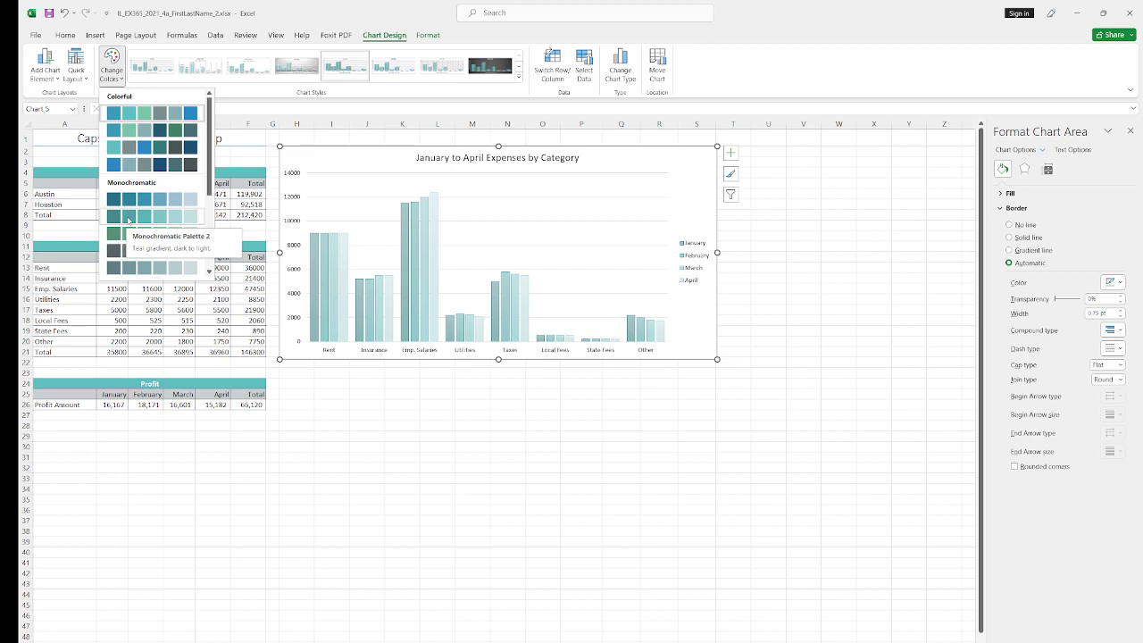
{"action": "left_click", "coordinate": [128, 219]}
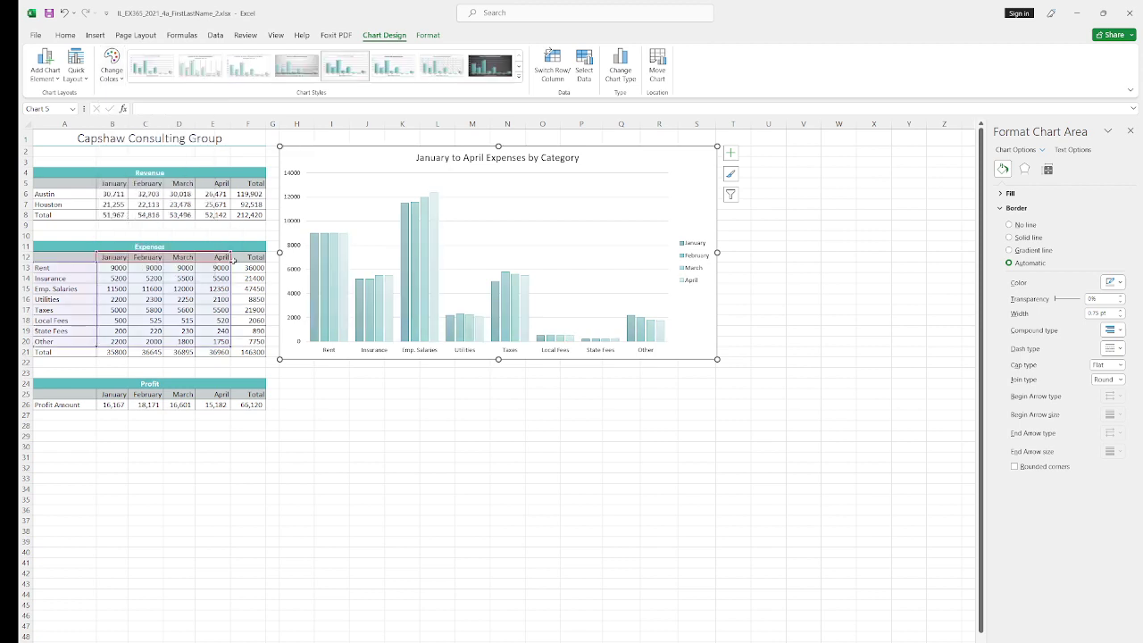
{"action": "left_click", "coordinate": [465, 439]}
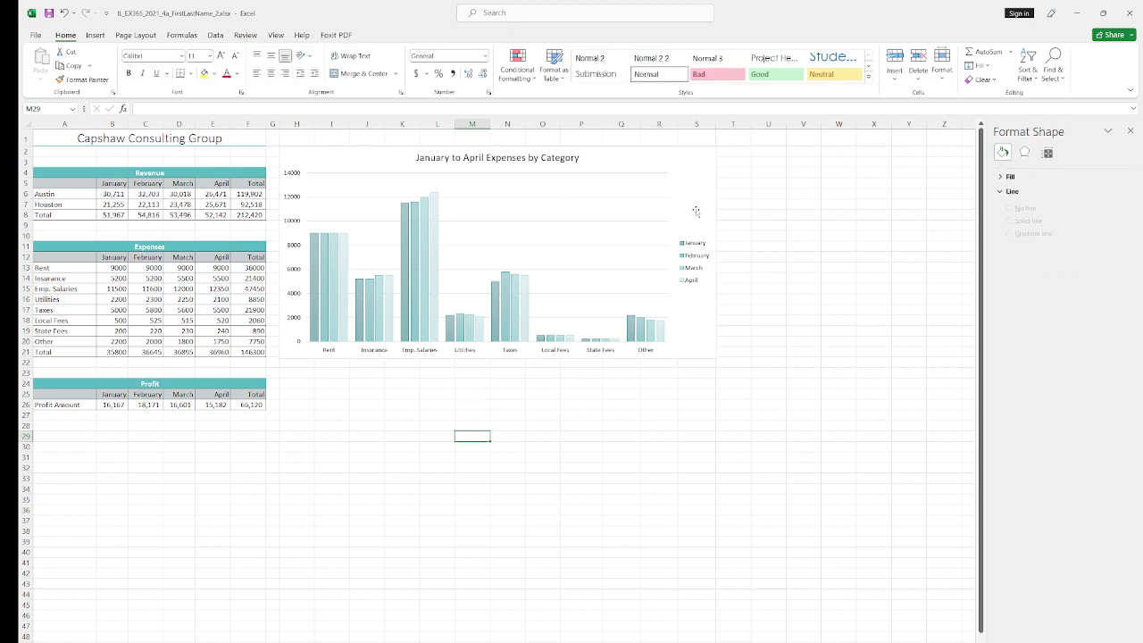
{"action": "left_click", "coordinate": [655, 180]}
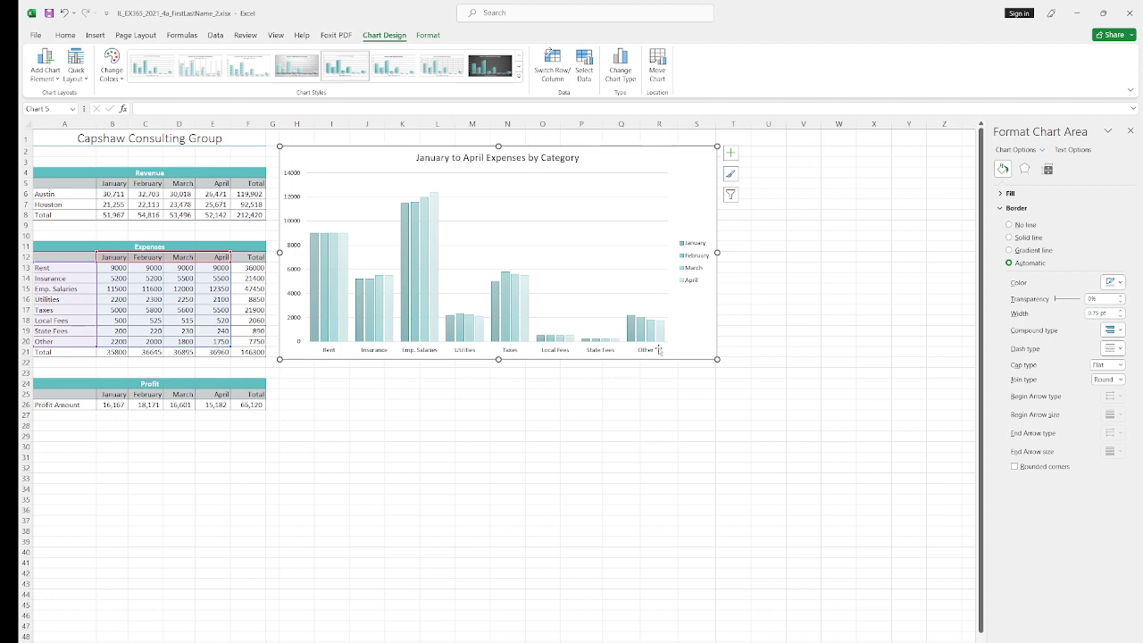
Give the April expense bars a solid Aqua, Accent 2 fill.
{"action": "left_click", "coordinate": [664, 336]}
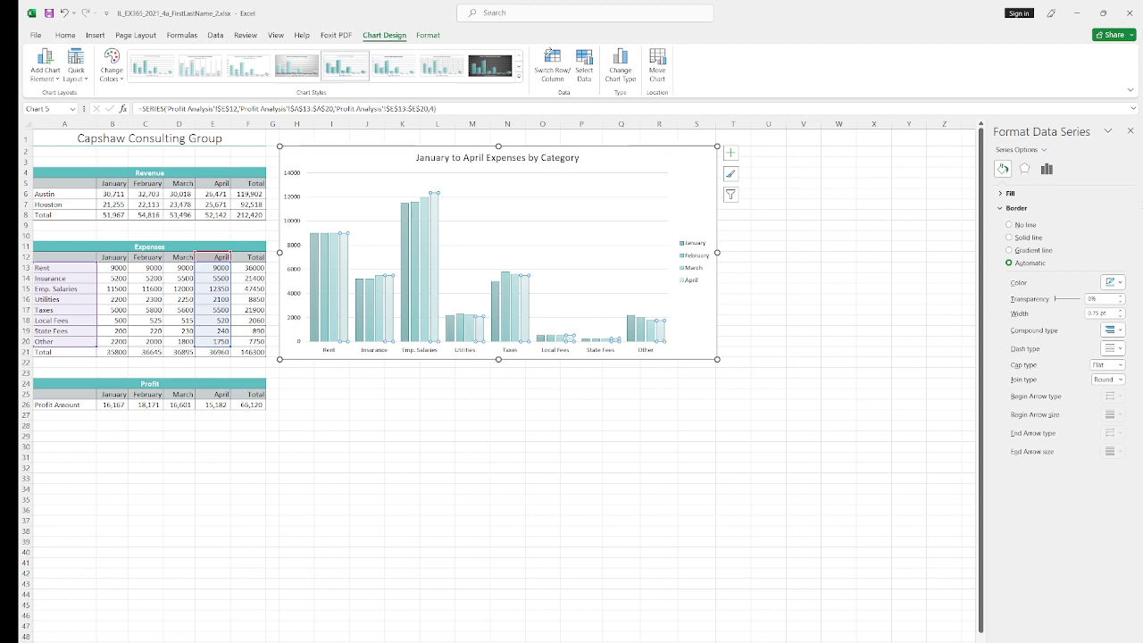
{"action": "left_click", "coordinate": [1001, 194]}
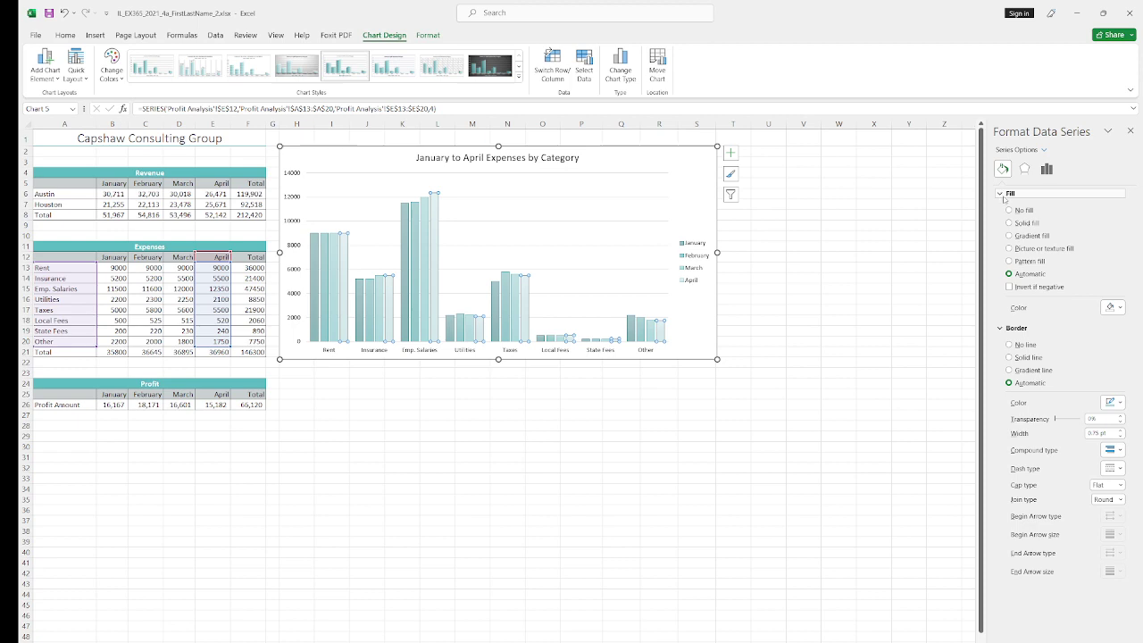
{"action": "left_click", "coordinate": [1010, 223]}
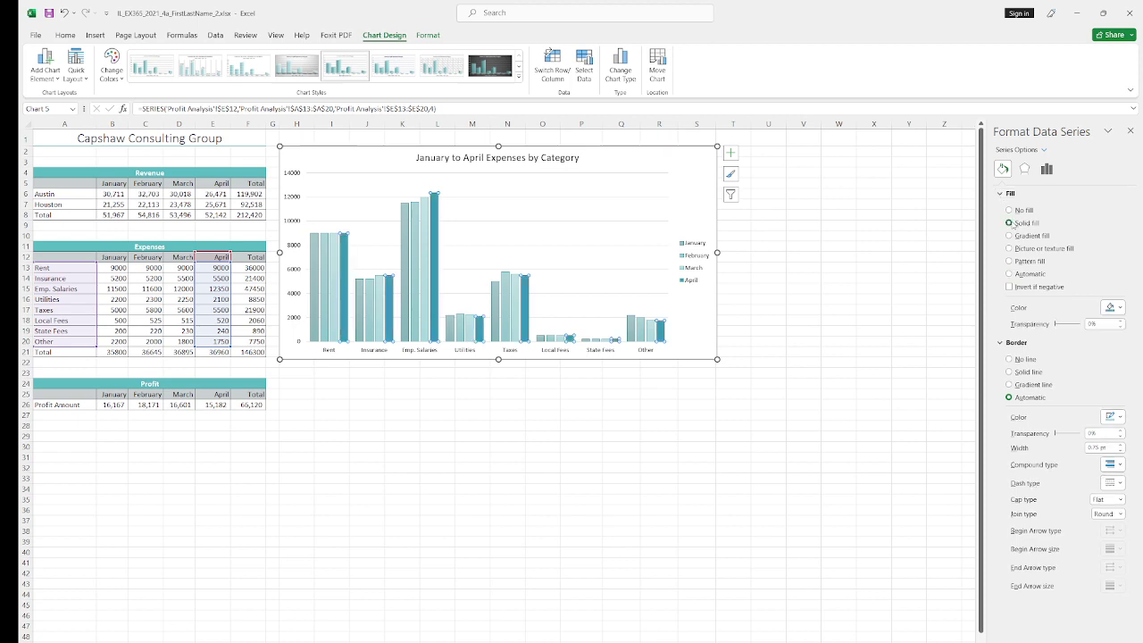
{"action": "left_click", "coordinate": [1121, 309]}
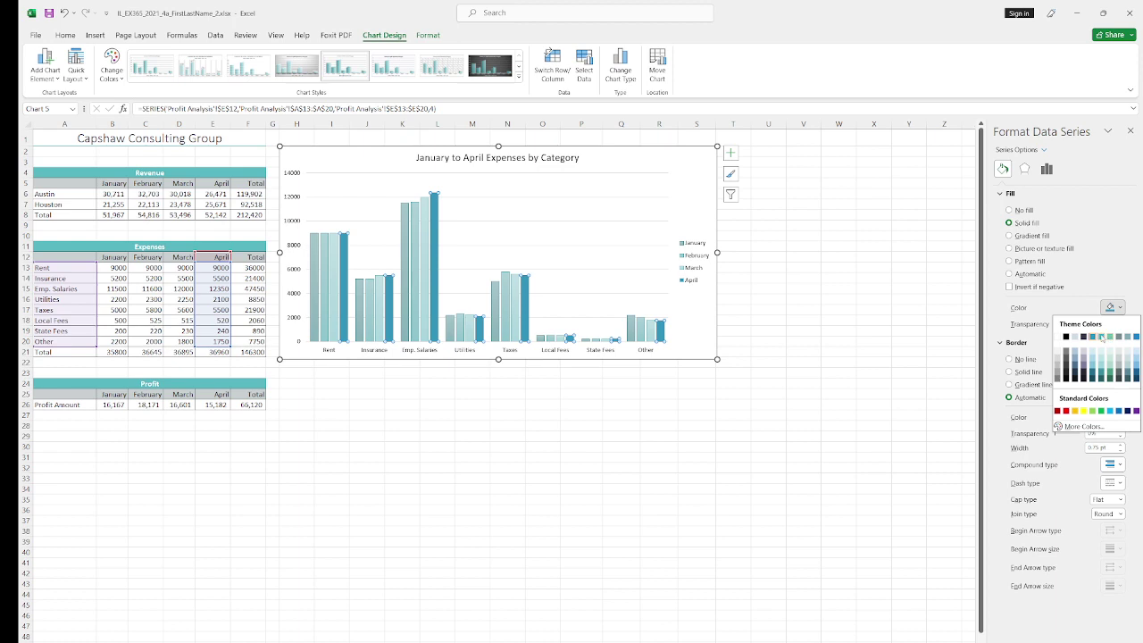
{"action": "left_click", "coordinate": [1101, 337]}
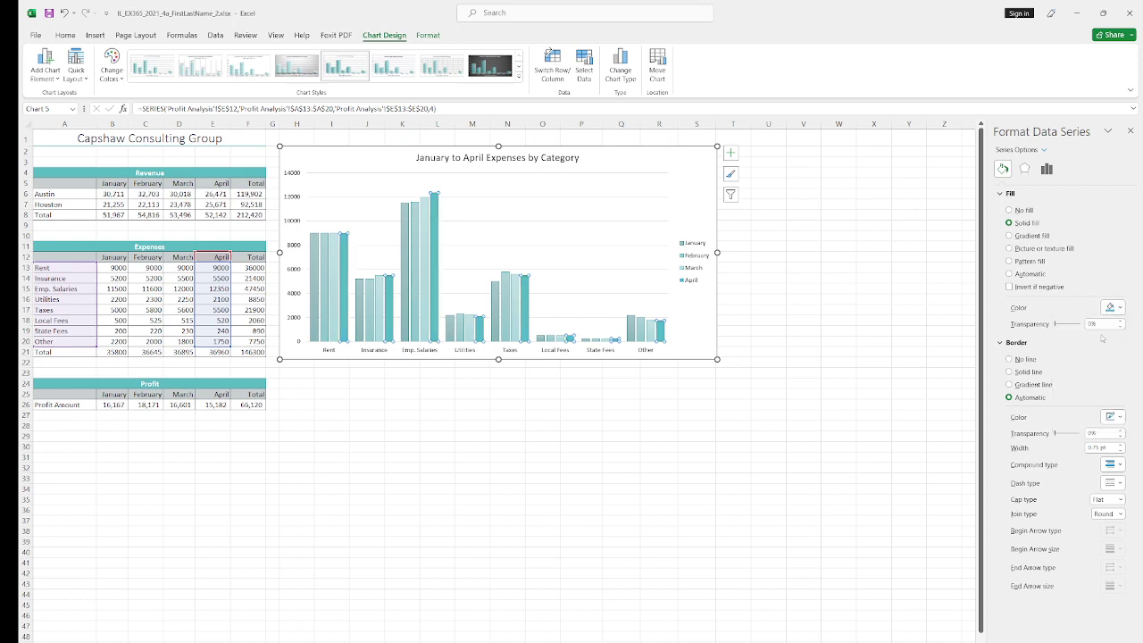
{"action": "left_click", "coordinate": [785, 250]}
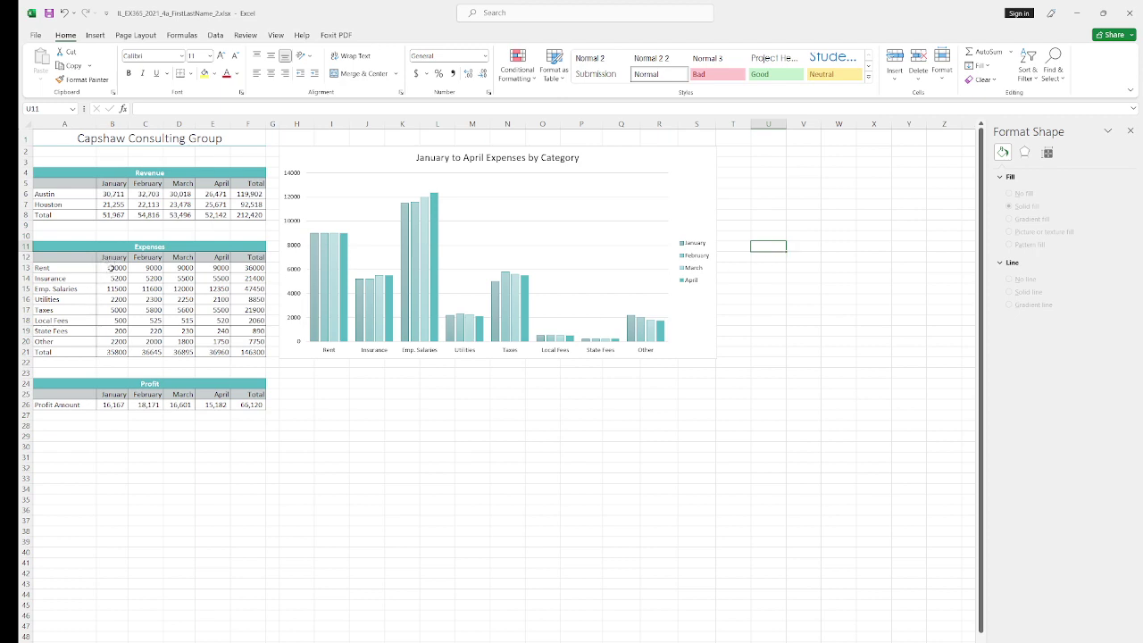
Format the expense figures in B13:F21 as Currency with 0 decimal places.
{"action": "left_click_drag", "start_coordinate": [111, 268], "coordinate": [265, 354]}
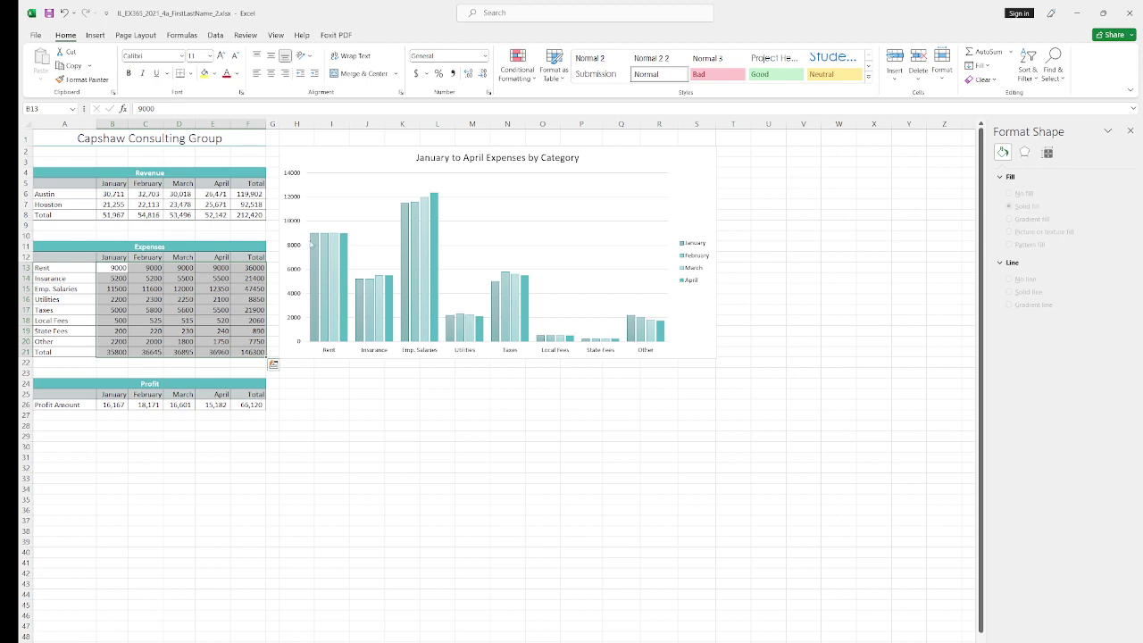
{"action": "left_click", "coordinate": [489, 93]}
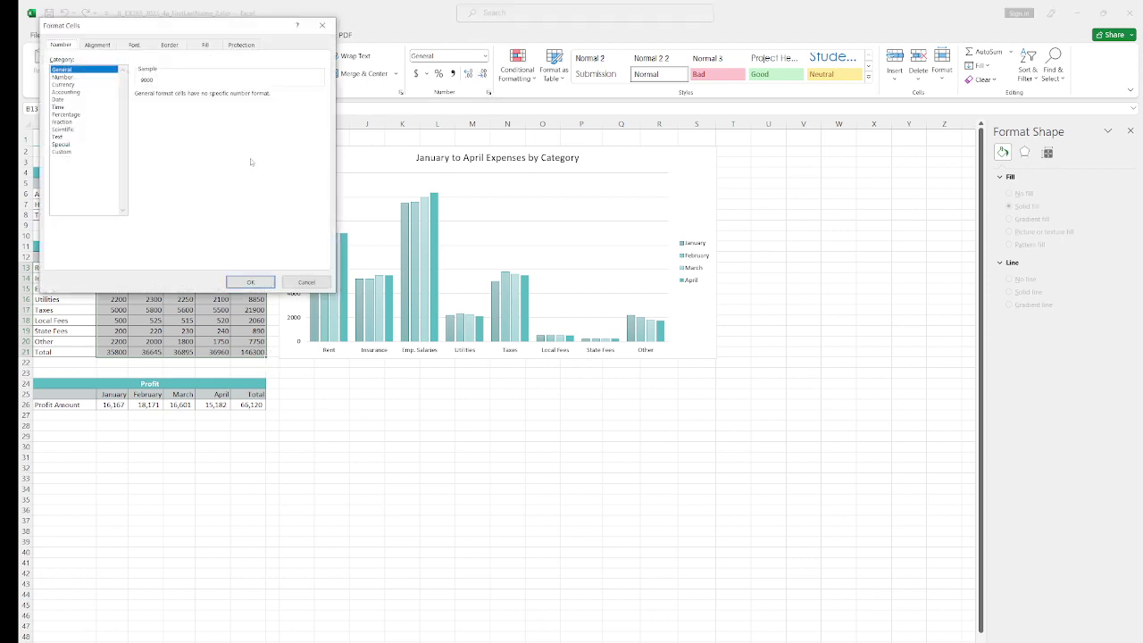
{"action": "left_click", "coordinate": [63, 85]}
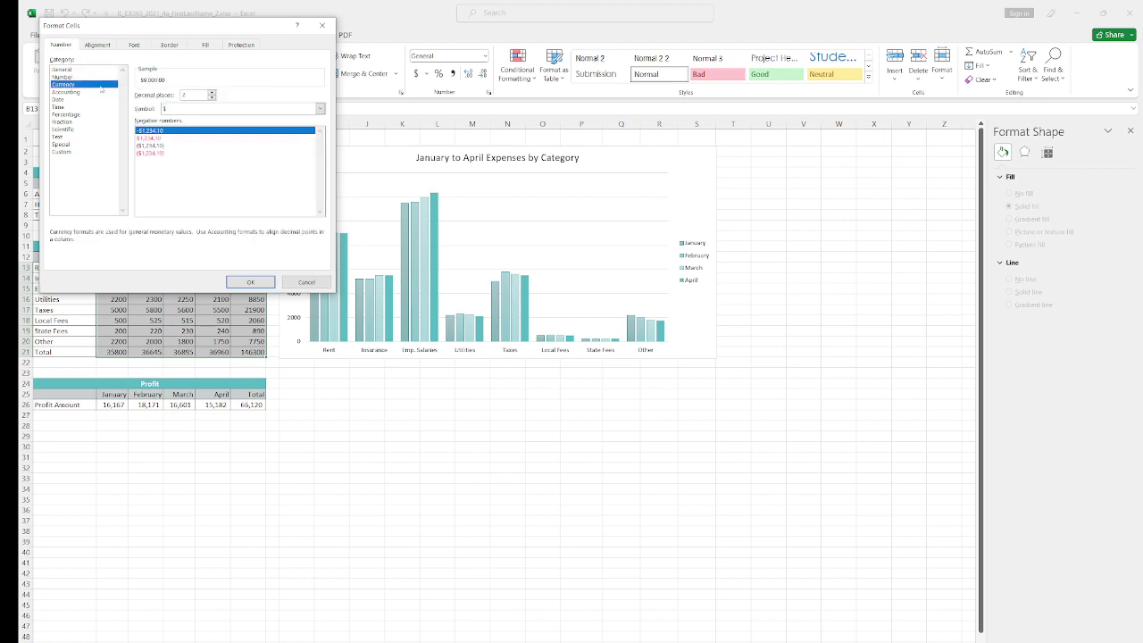
{"action": "left_click", "coordinate": [212, 98]}
{"action": "left_click", "coordinate": [212, 97]}
{"action": "left_click", "coordinate": [250, 281]}
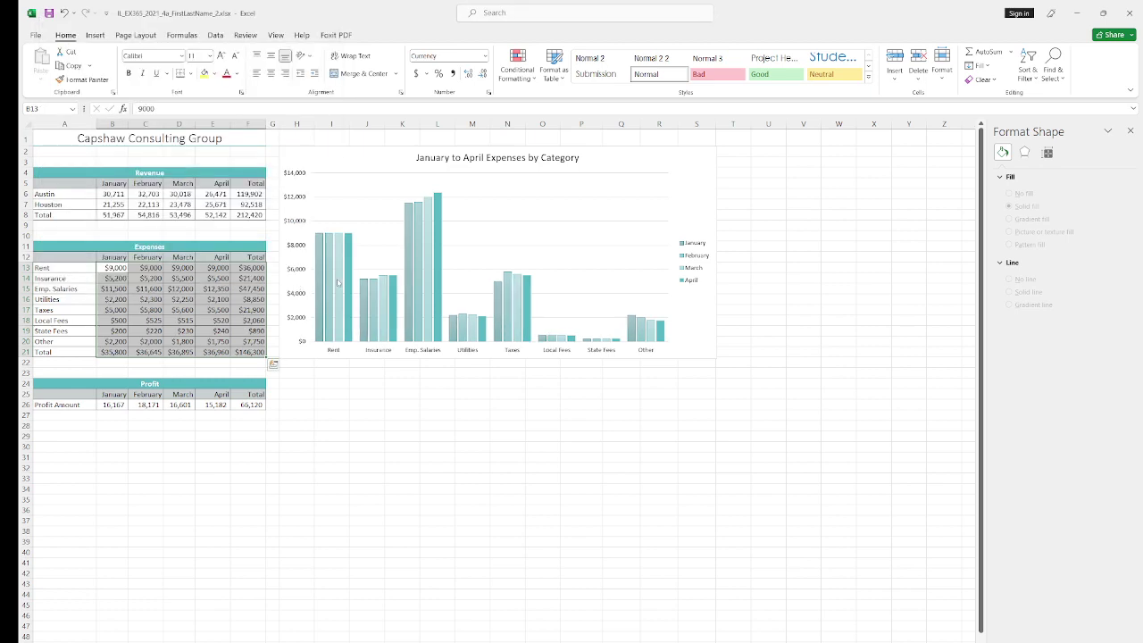
{"action": "mouse_move", "coordinate": [327, 283]}
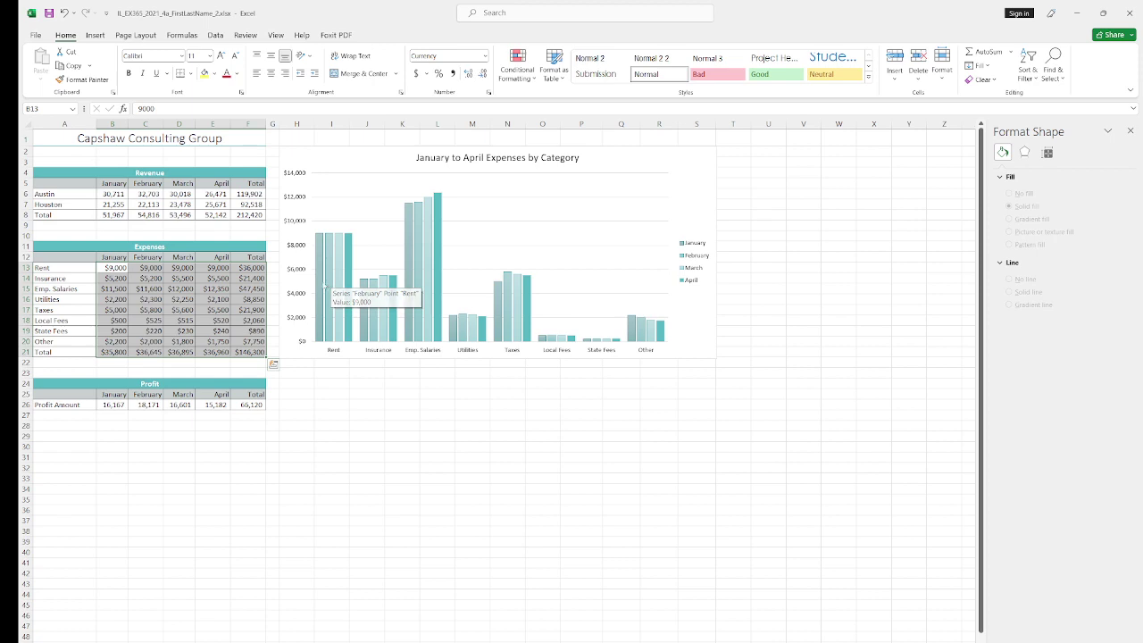
{"action": "left_click", "coordinate": [770, 448]}
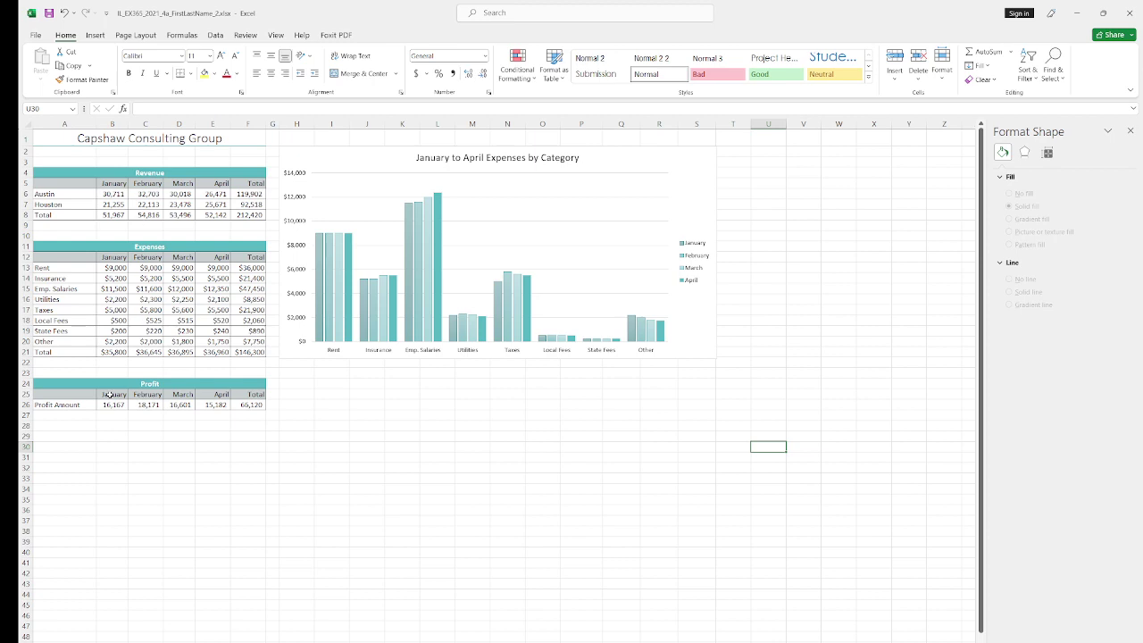
{"action": "left_click_drag", "start_coordinate": [110, 397], "coordinate": [202, 405]}
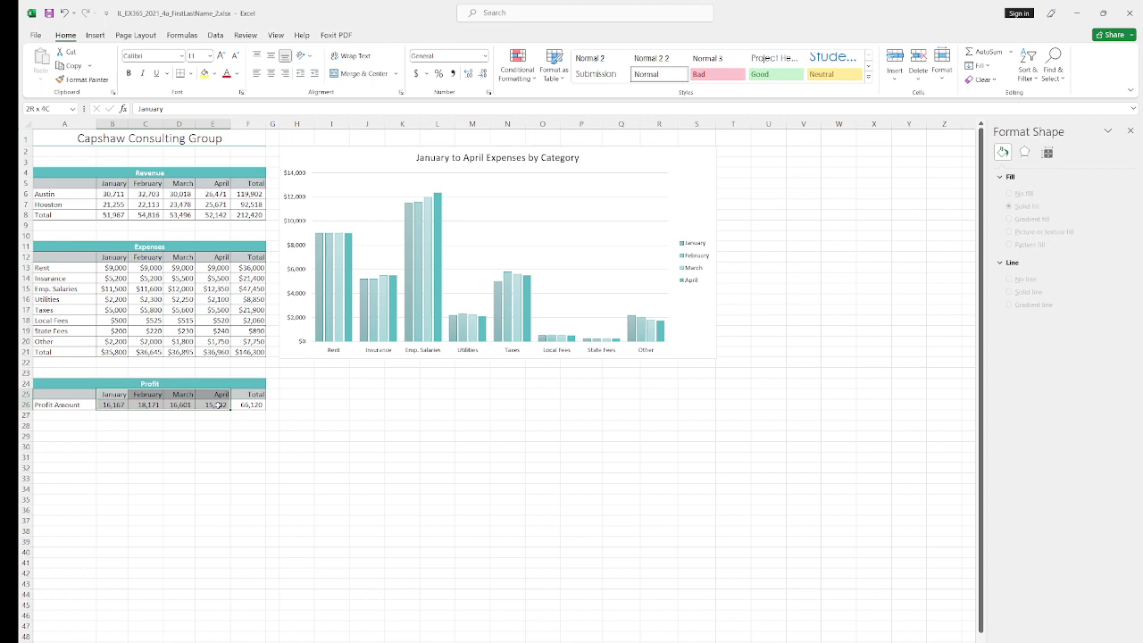
{"action": "left_click_drag", "start_coordinate": [218, 405], "coordinate": [218, 406]}
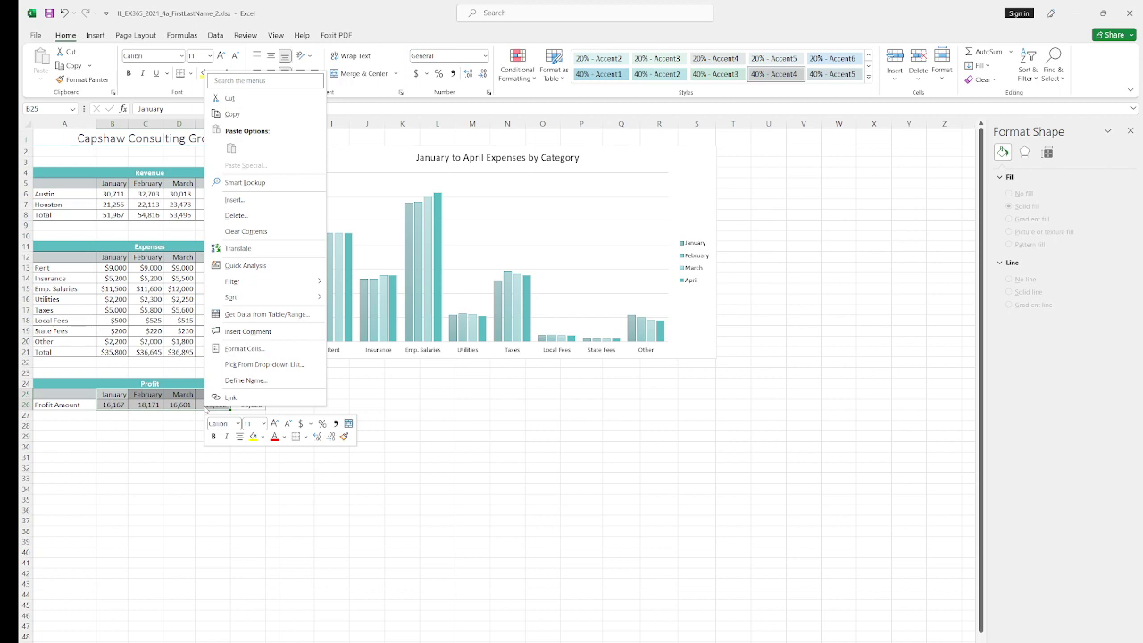
{"action": "left_click", "coordinate": [238, 200]}
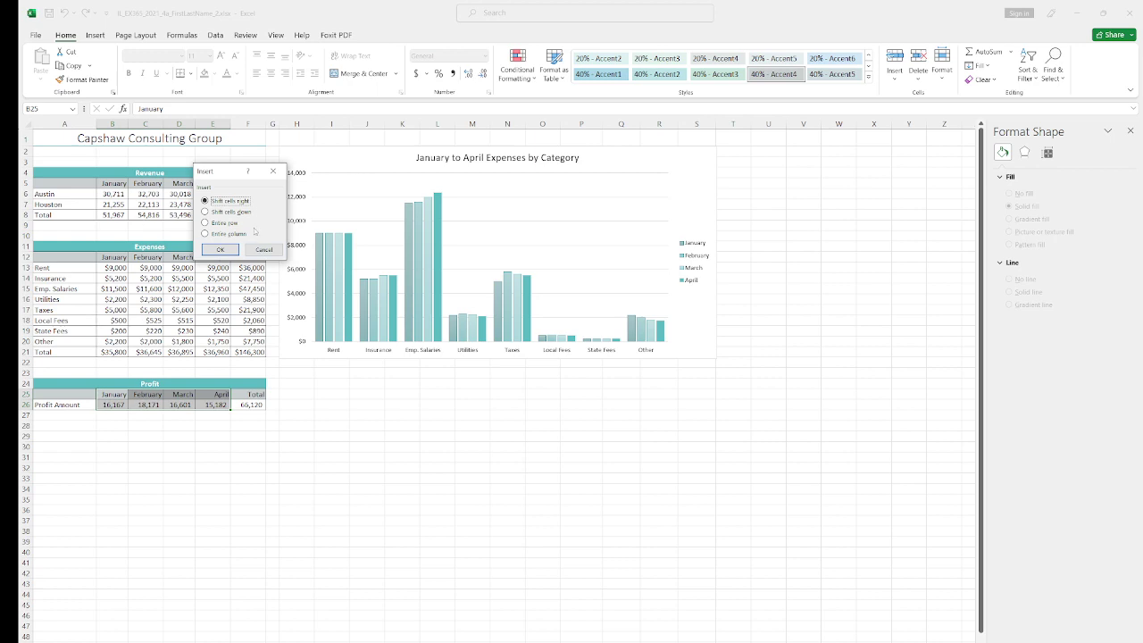
{"action": "left_click", "coordinate": [274, 171]}
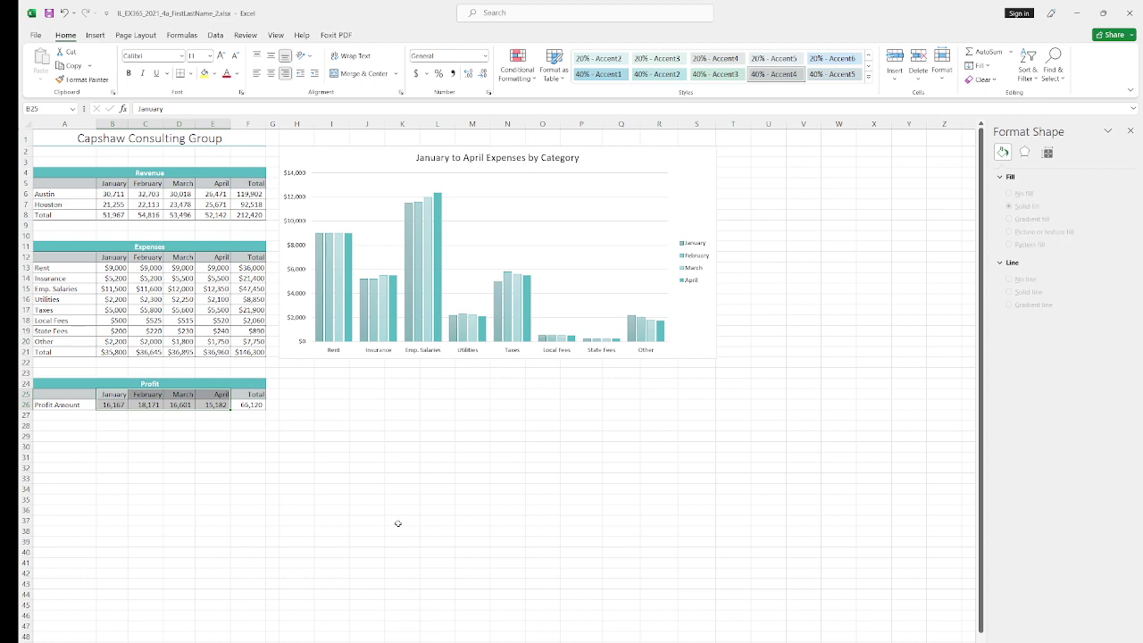
Insert a doughnut chart of the January–April profit amounts.
{"action": "left_click", "coordinate": [96, 35]}
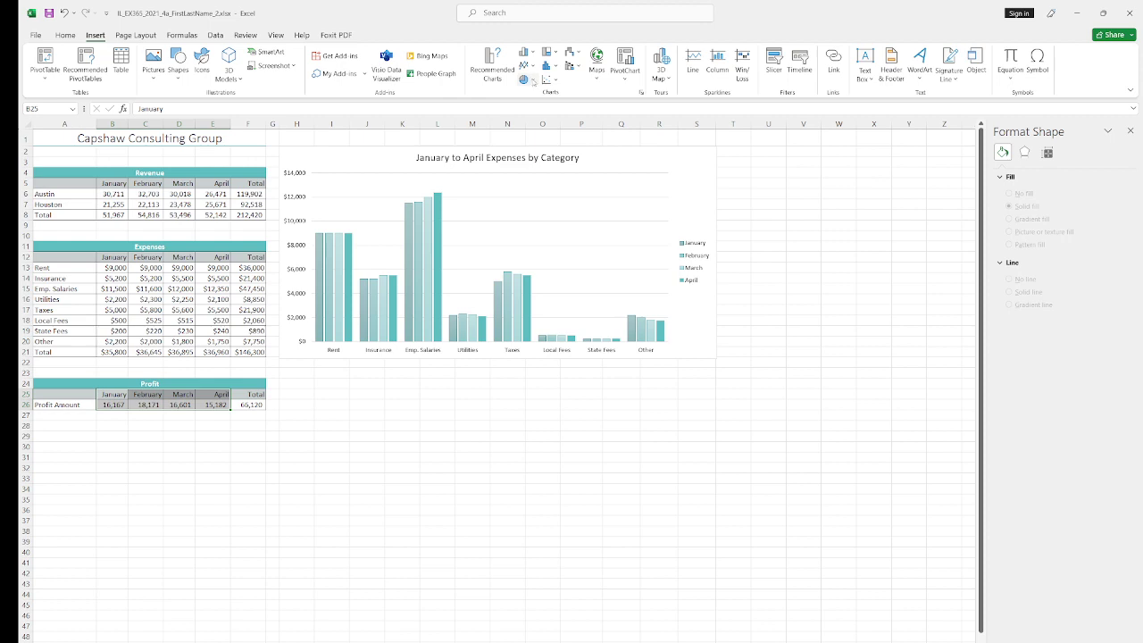
{"action": "left_click", "coordinate": [529, 80]}
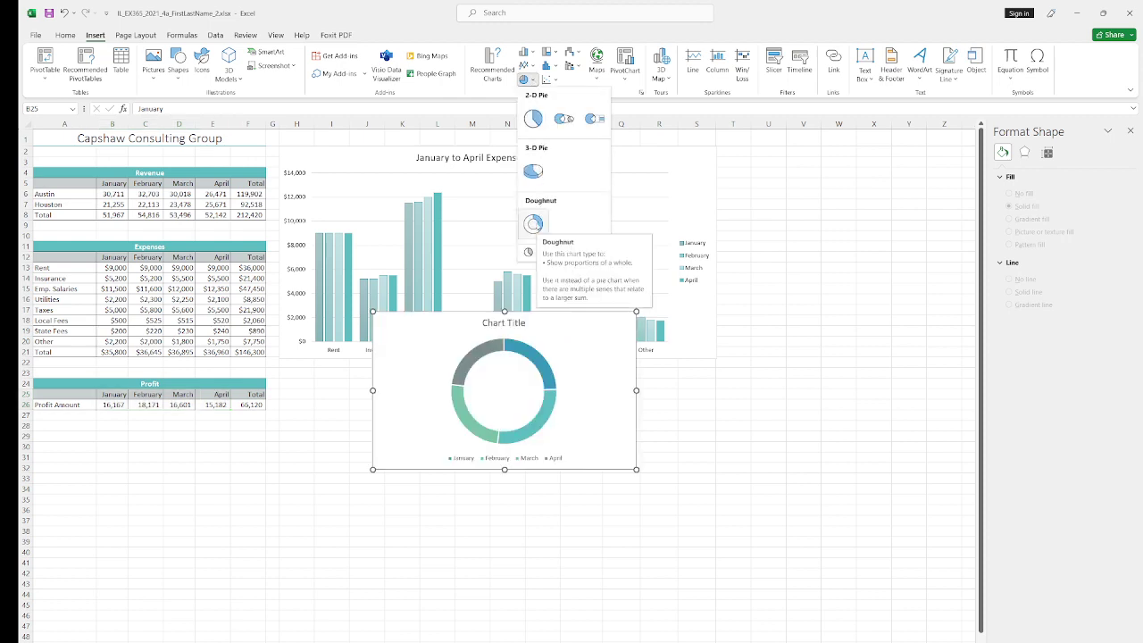
{"action": "left_click", "coordinate": [533, 224]}
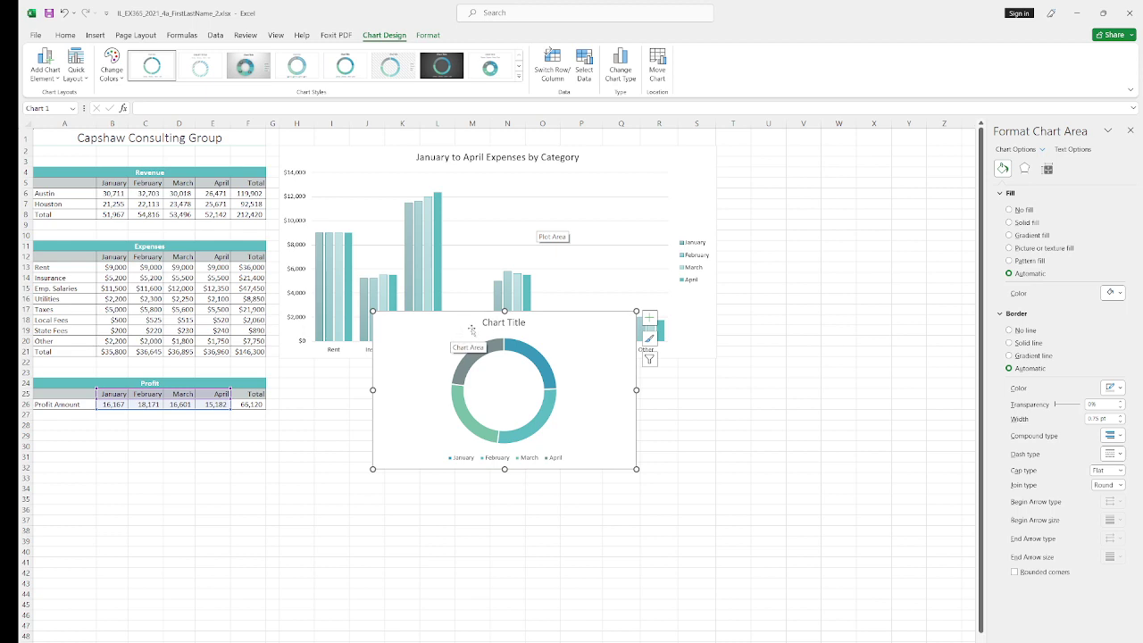
Title the doughnut chart 'January to April Profit'.
{"action": "left_click", "coordinate": [508, 322]}
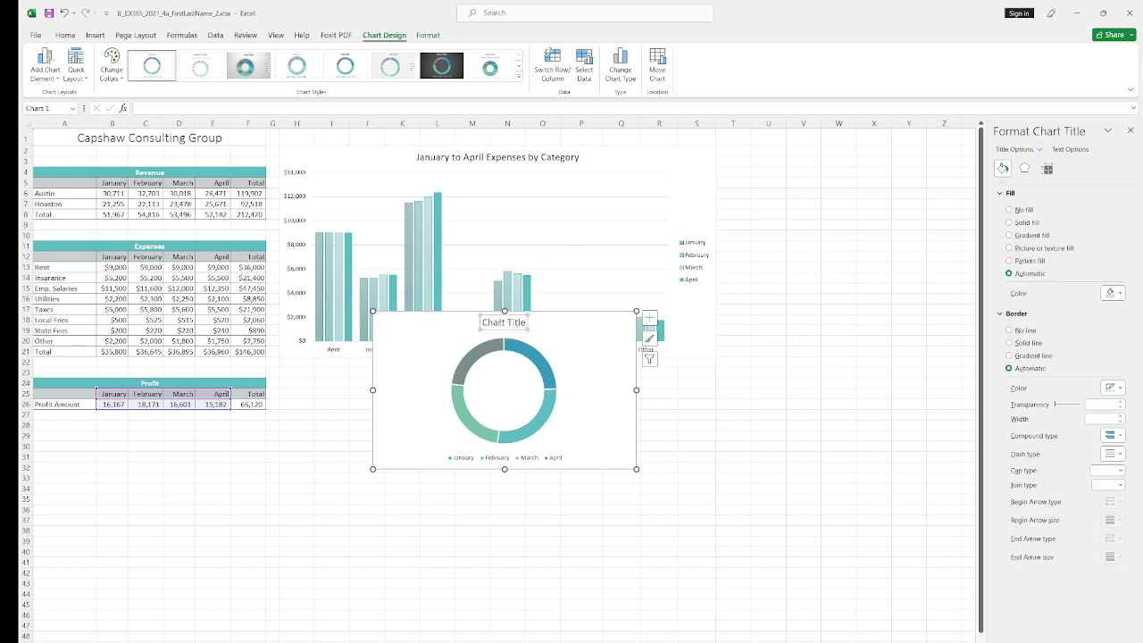
{"action": "type", "text": "Jan"}
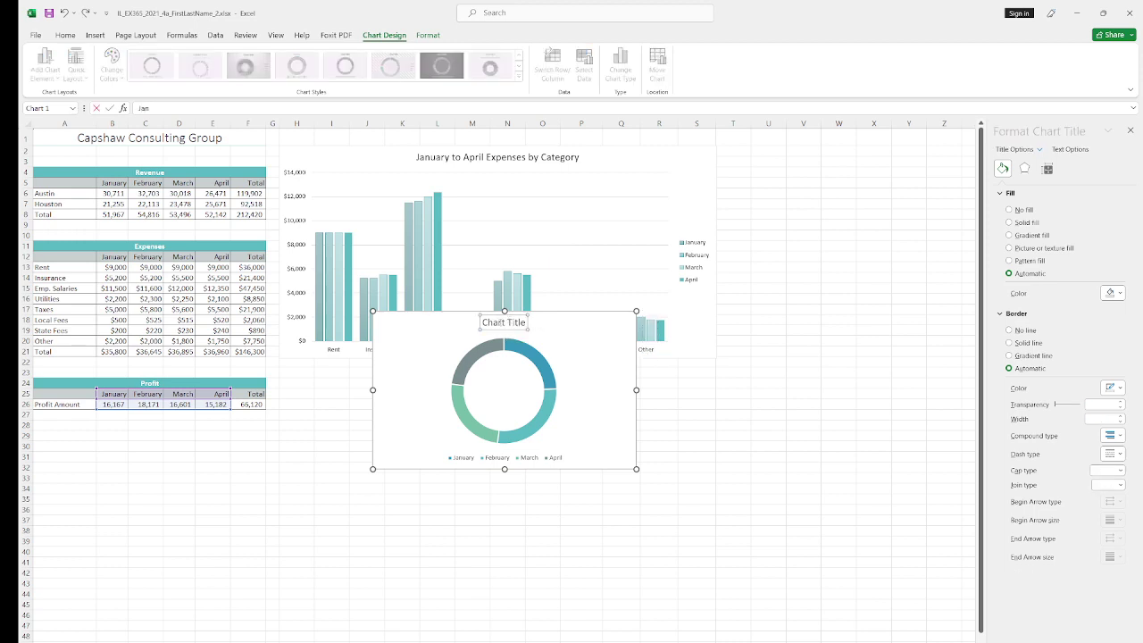
{"action": "key", "text": "Return"}
{"action": "left_click", "coordinate": [527, 322]}
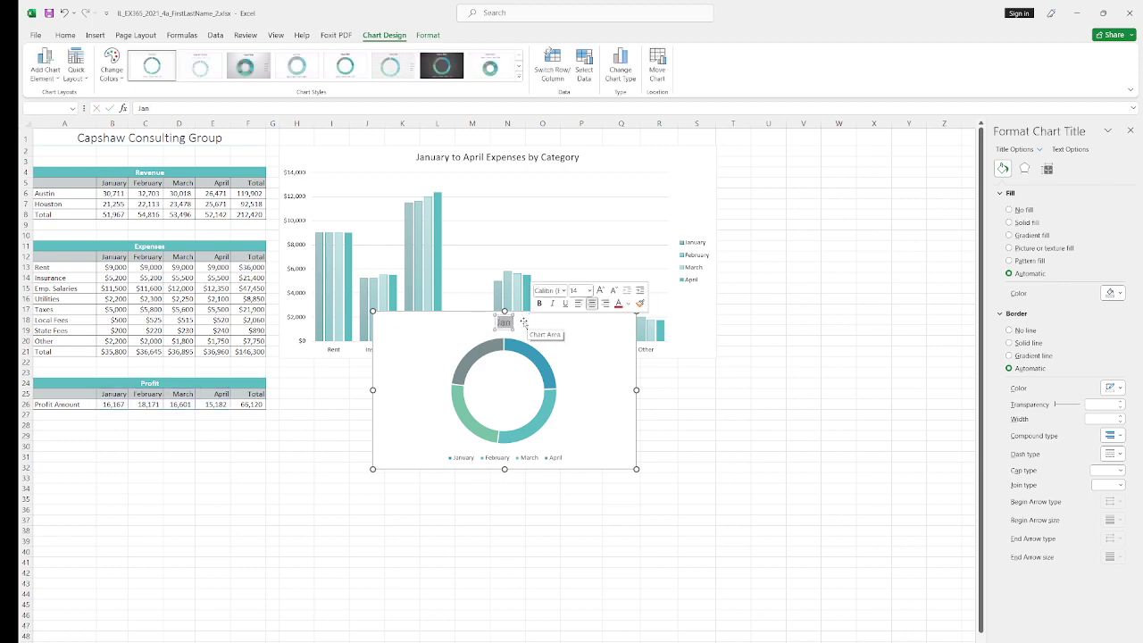
{"action": "type", "text": "anuary"}
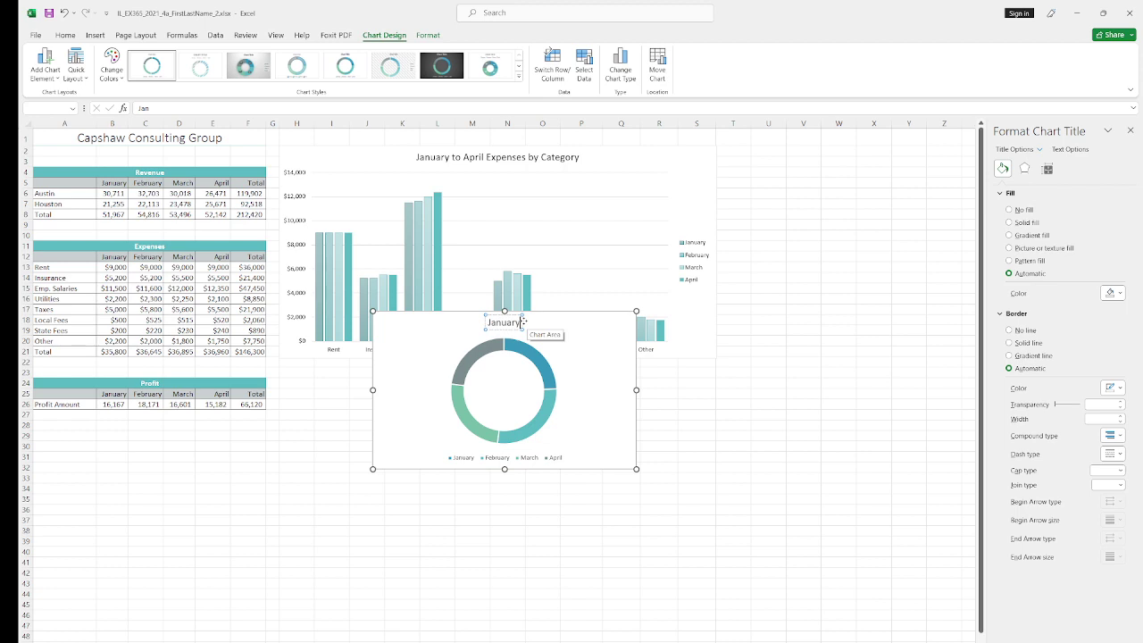
{"action": "type", "text": " to A"}
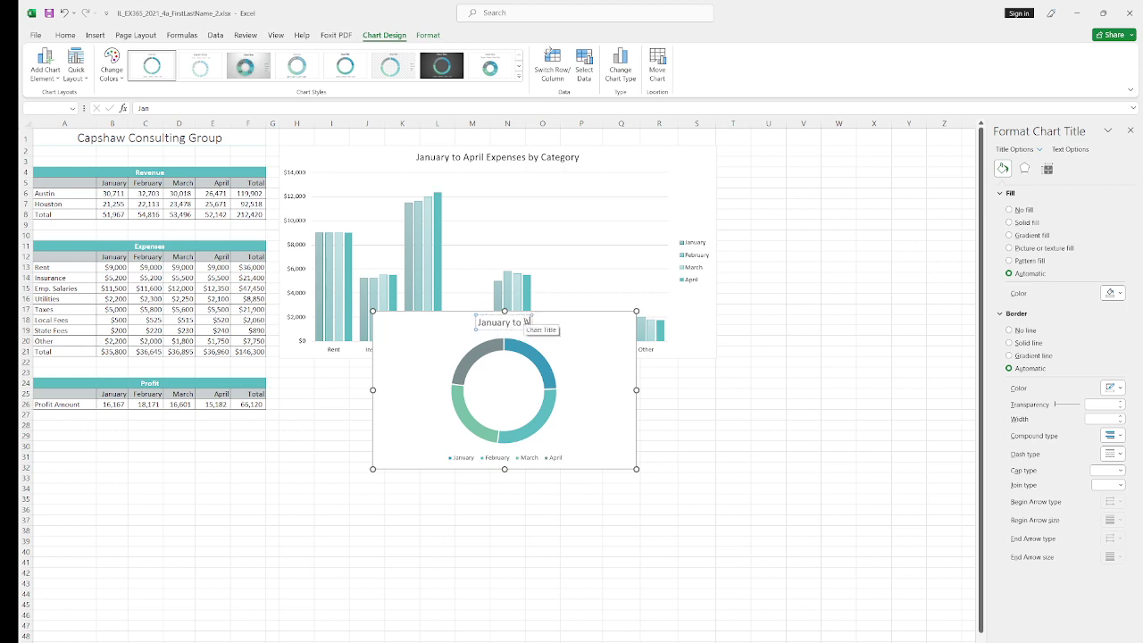
{"action": "type", "text": "pril Profit"}
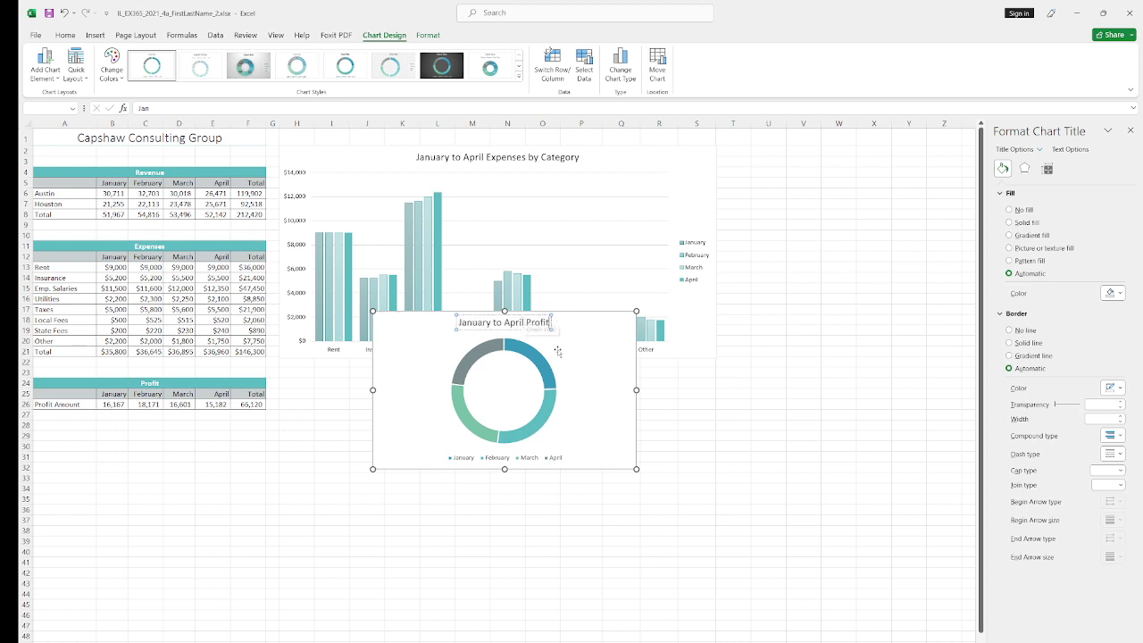
{"action": "left_click", "coordinate": [558, 351]}
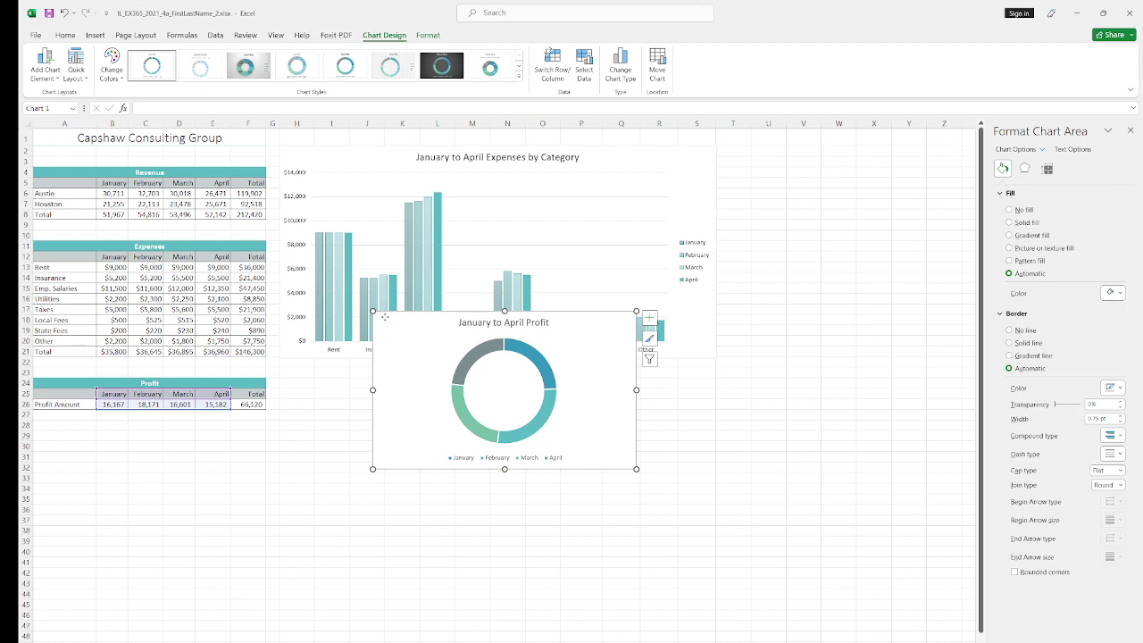
Place the doughnut chart below the expenses chart, narrowed and shortened to about columns H–N.
{"action": "left_click_drag", "start_coordinate": [384, 317], "coordinate": [292, 364]}
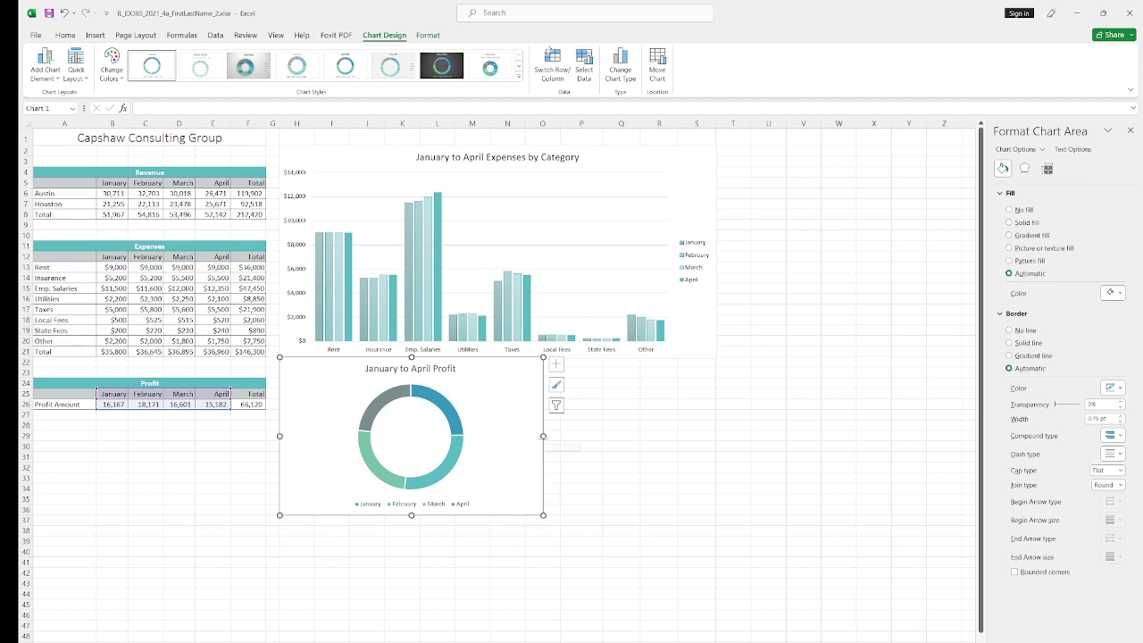
{"action": "left_click_drag", "start_coordinate": [543, 436], "coordinate": [527, 437]}
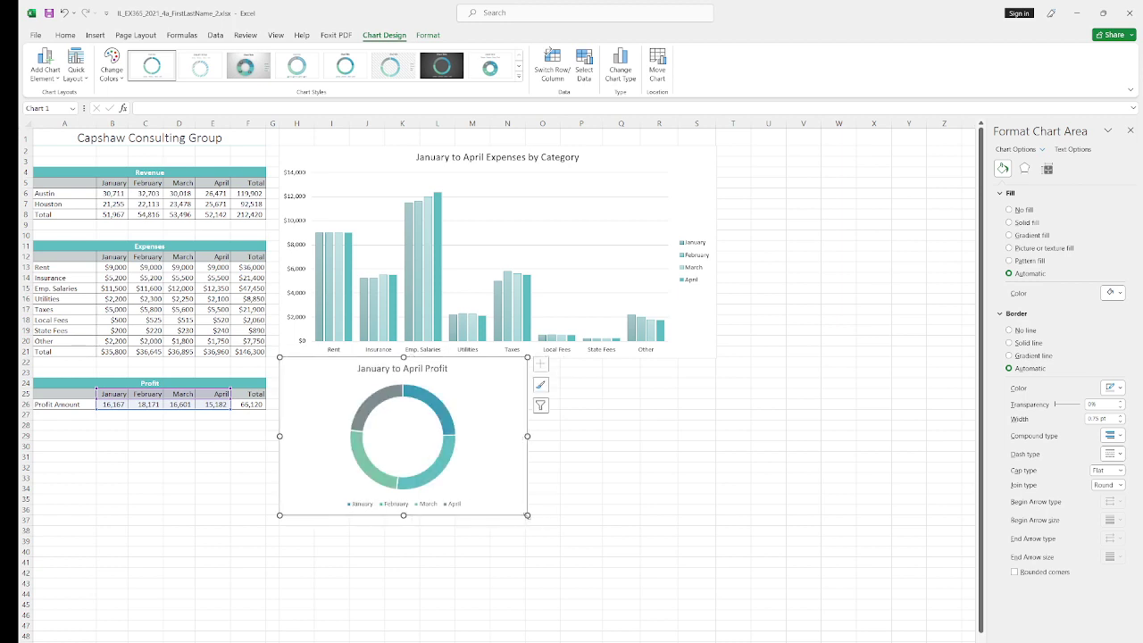
{"action": "left_click_drag", "start_coordinate": [527, 515], "coordinate": [527, 505]}
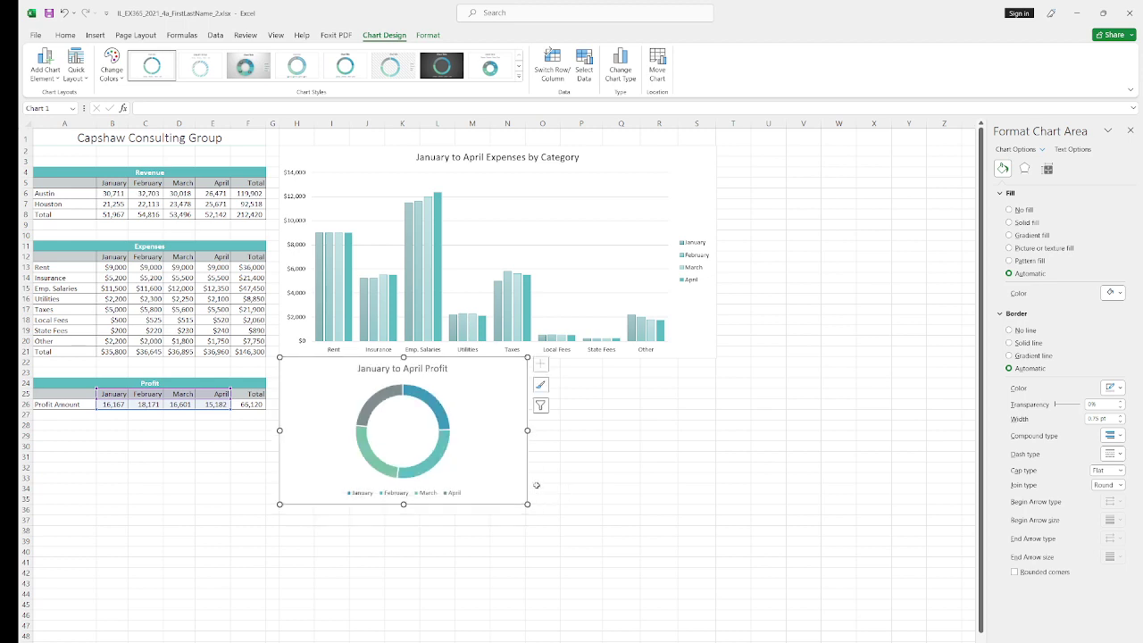
{"action": "left_click_drag", "start_coordinate": [527, 430], "coordinate": [525, 431]}
{"action": "left_click", "coordinate": [541, 435]}
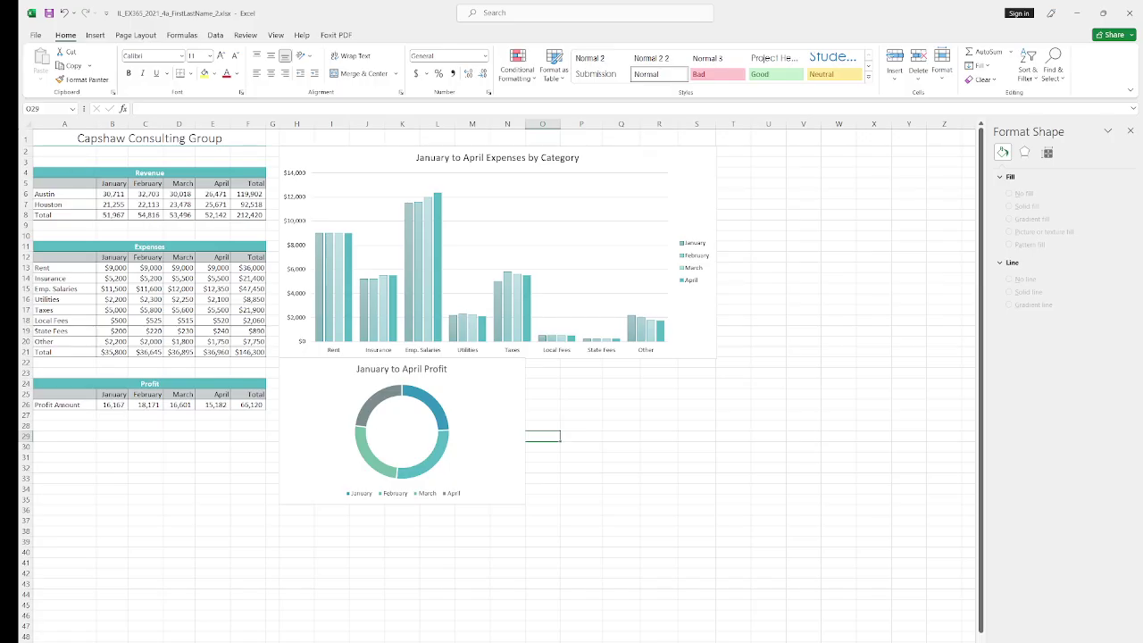
{"action": "key", "text": "ctrl+Page_Up"}
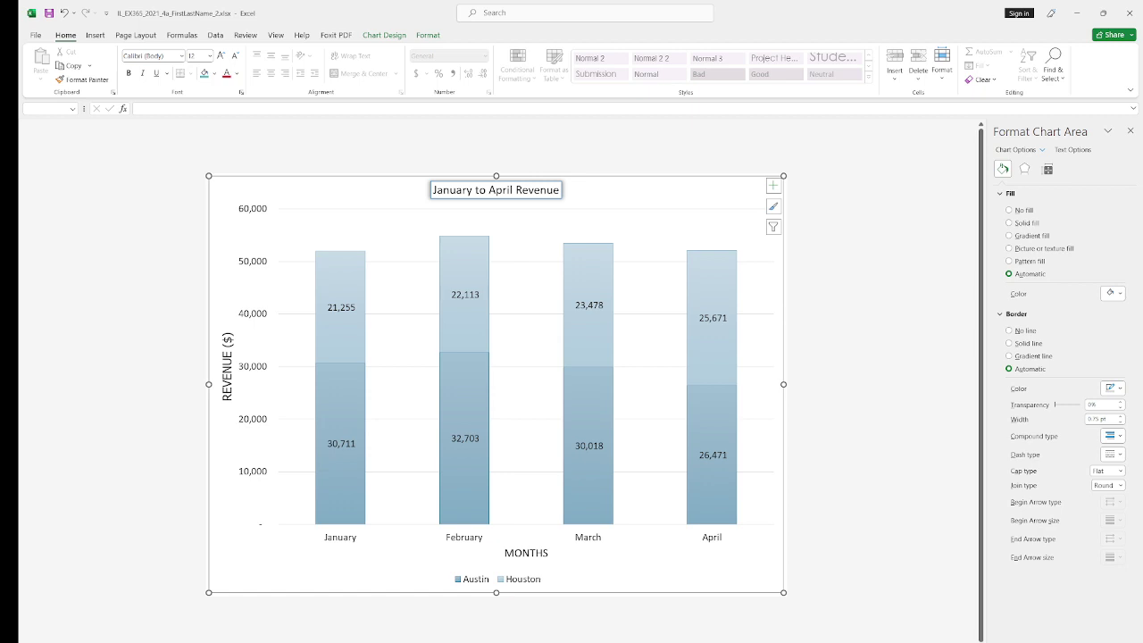
{"action": "key", "text": "ctrl+Page_Up"}
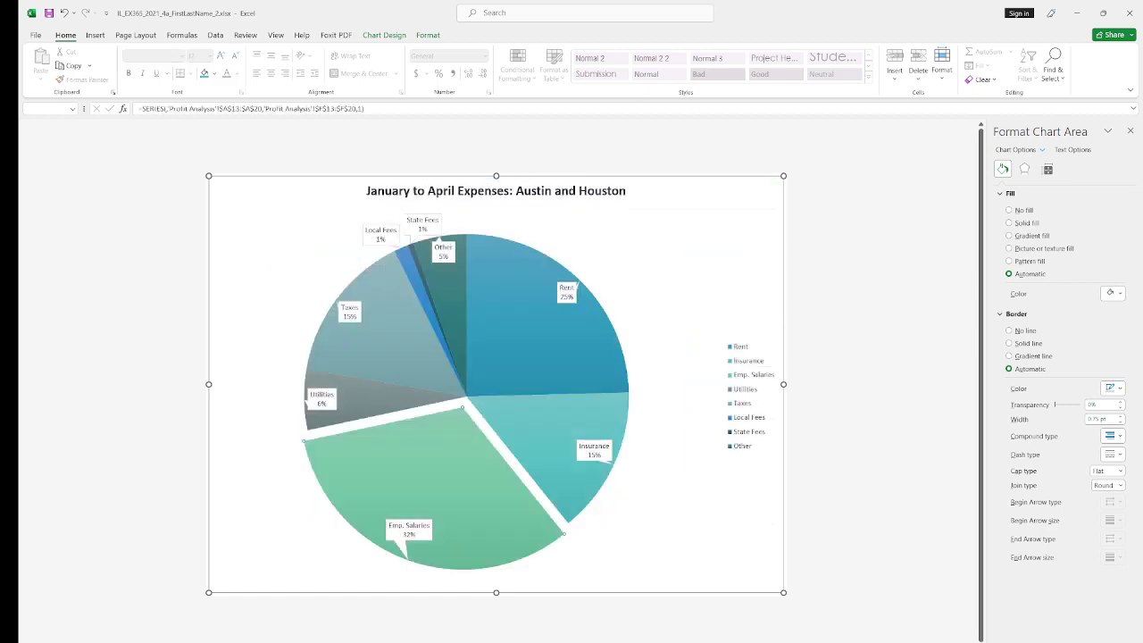
{"action": "left_click", "coordinate": [773, 185]}
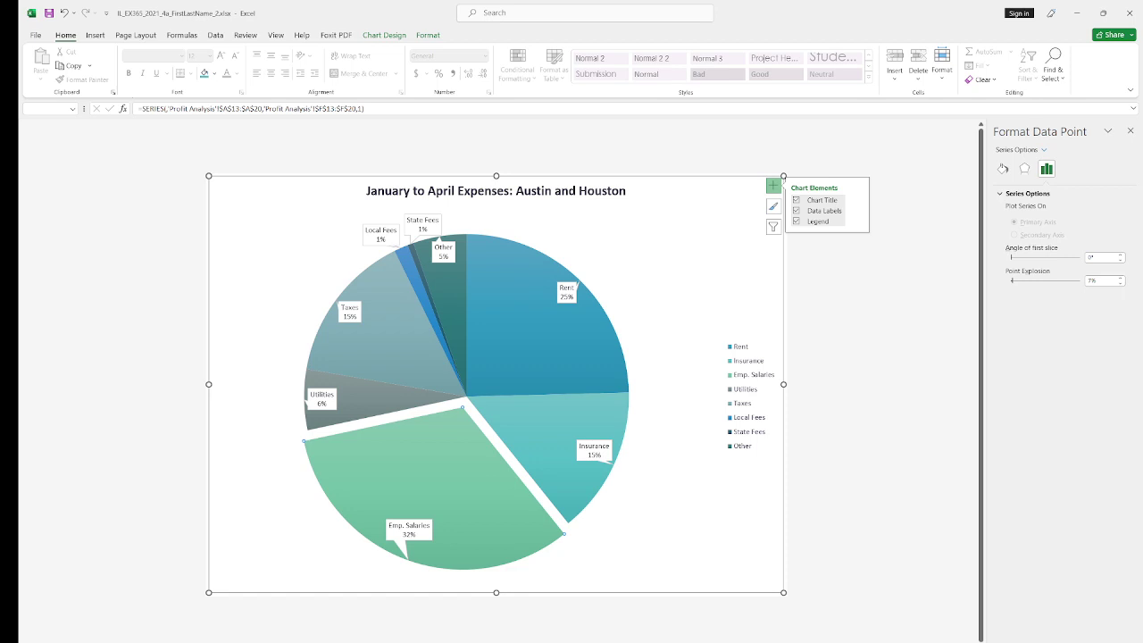
{"action": "key", "text": "ctrl+Page_Down"}
{"action": "key", "text": "ctrl+Page_Down"}
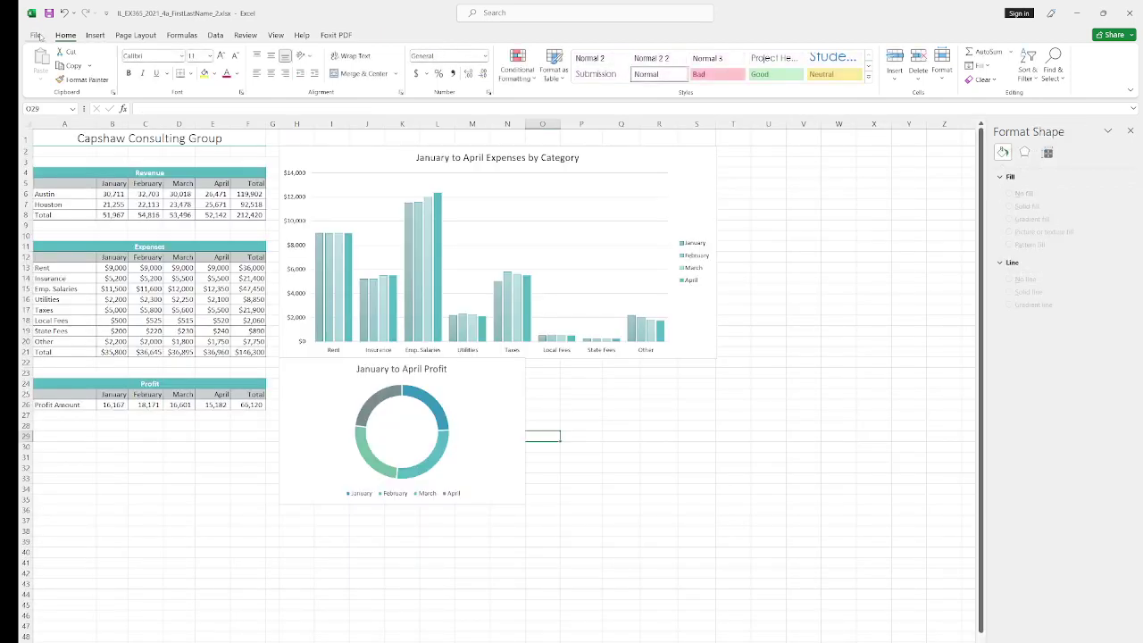
Save the finished workbook with File > Save.
{"action": "left_click", "coordinate": [36, 35]}
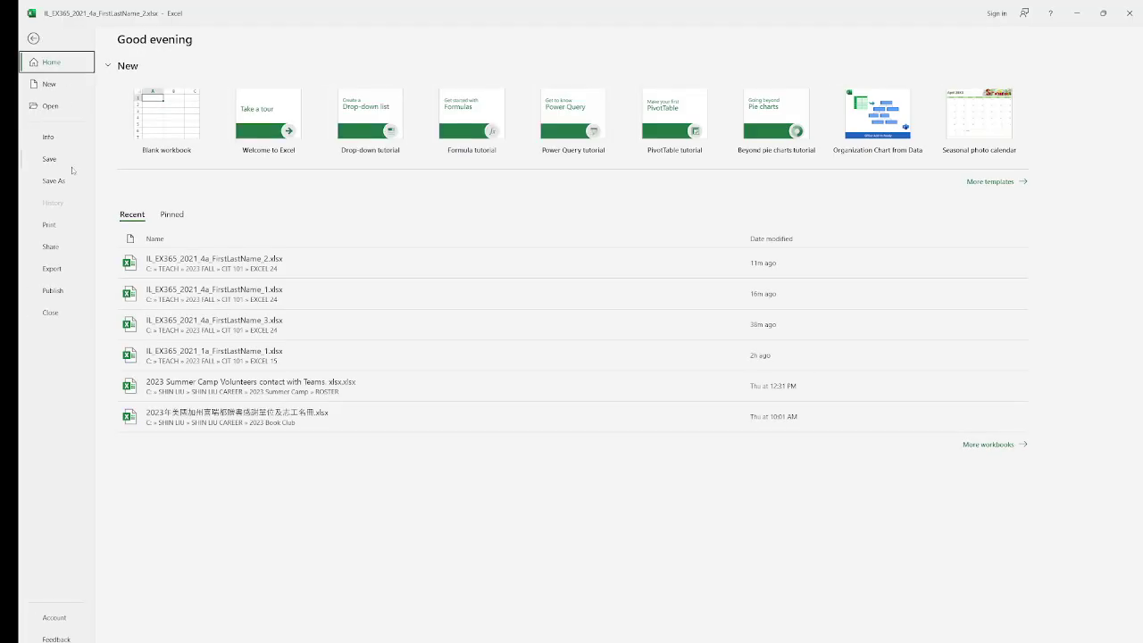
{"action": "left_click", "coordinate": [59, 163]}
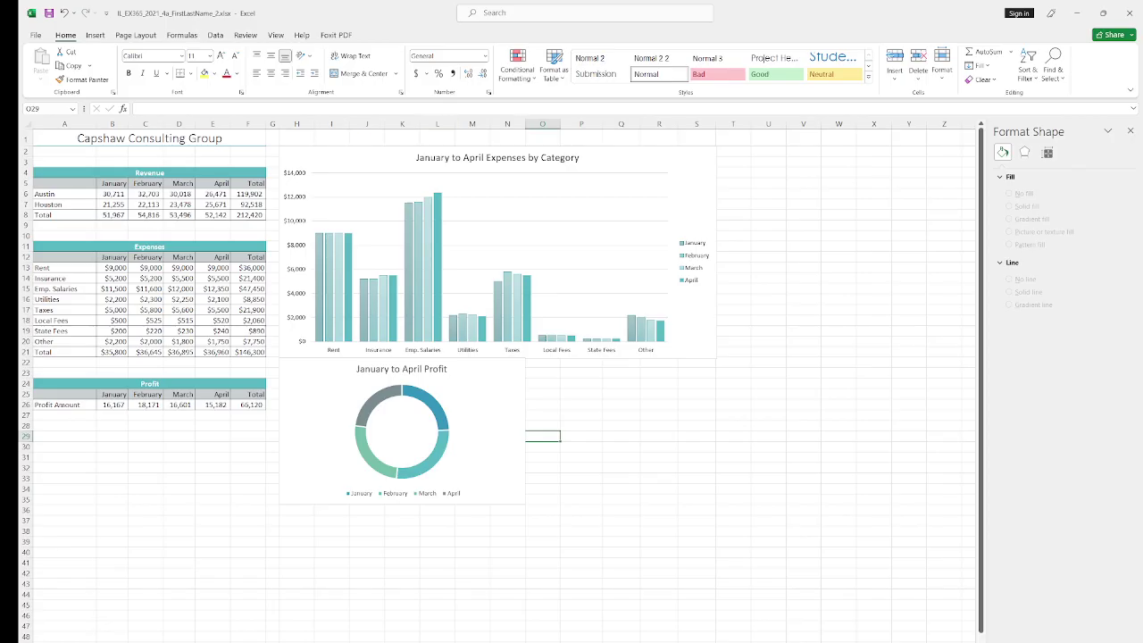